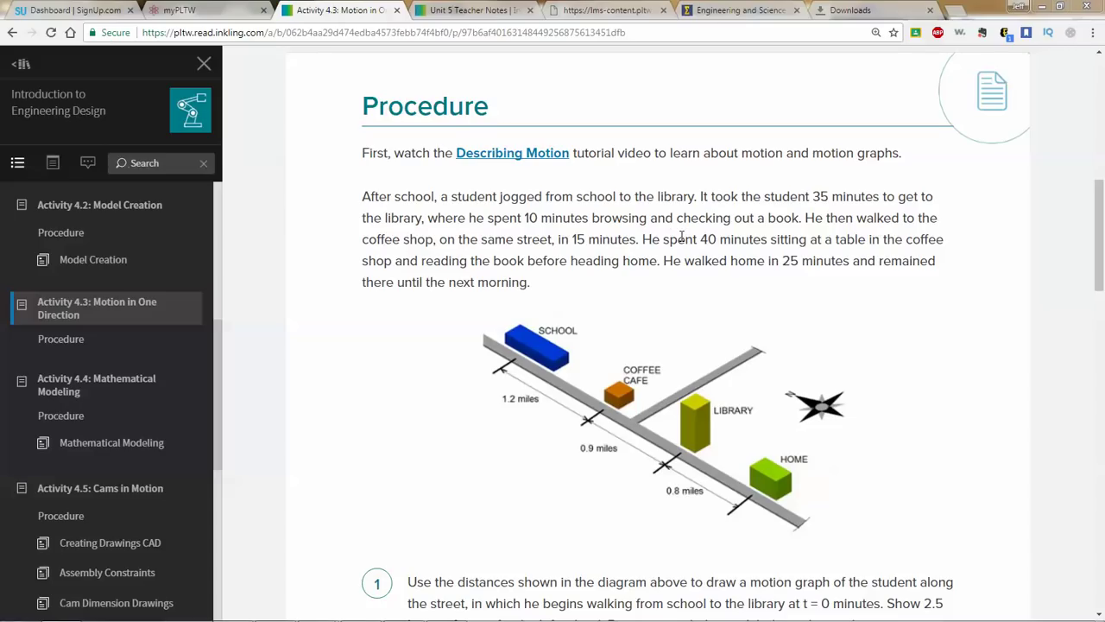
# Step: Review the Motion in One Direction page and street diagram, then switch to the motion-terms flipchart
pyautogui.scroll(3, 682, 229)
pyautogui.scroll(4, 727, 225)
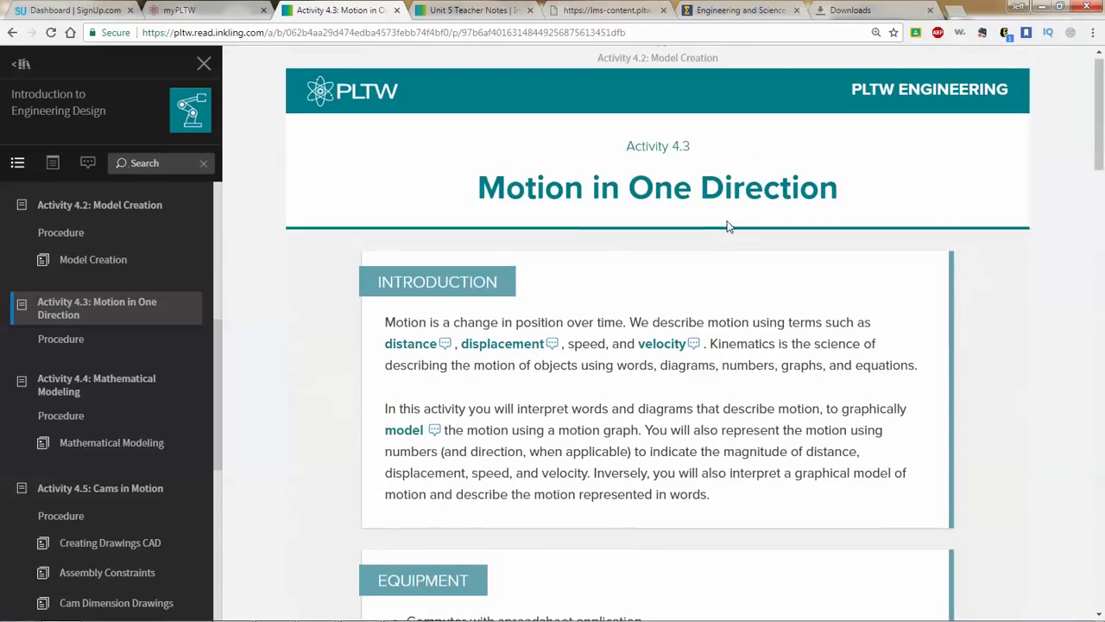
pyautogui.scroll(-2, 727, 227)
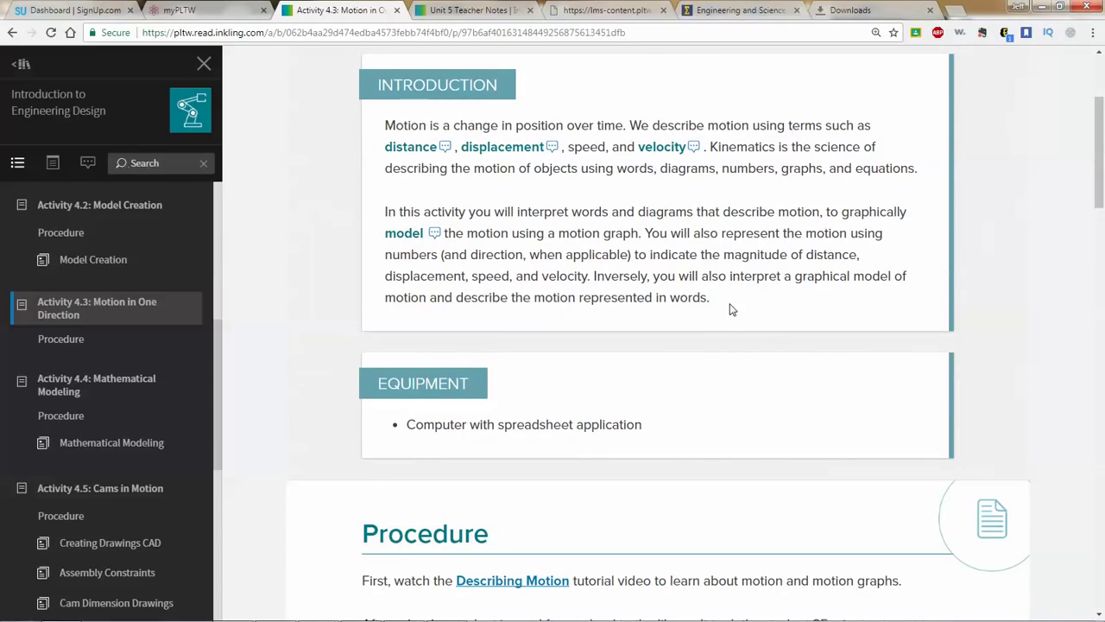
pyautogui.scroll(-2, 618, 281)
pyautogui.scroll(2, 618, 281)
pyautogui.hotkey('alt', 'Tab')
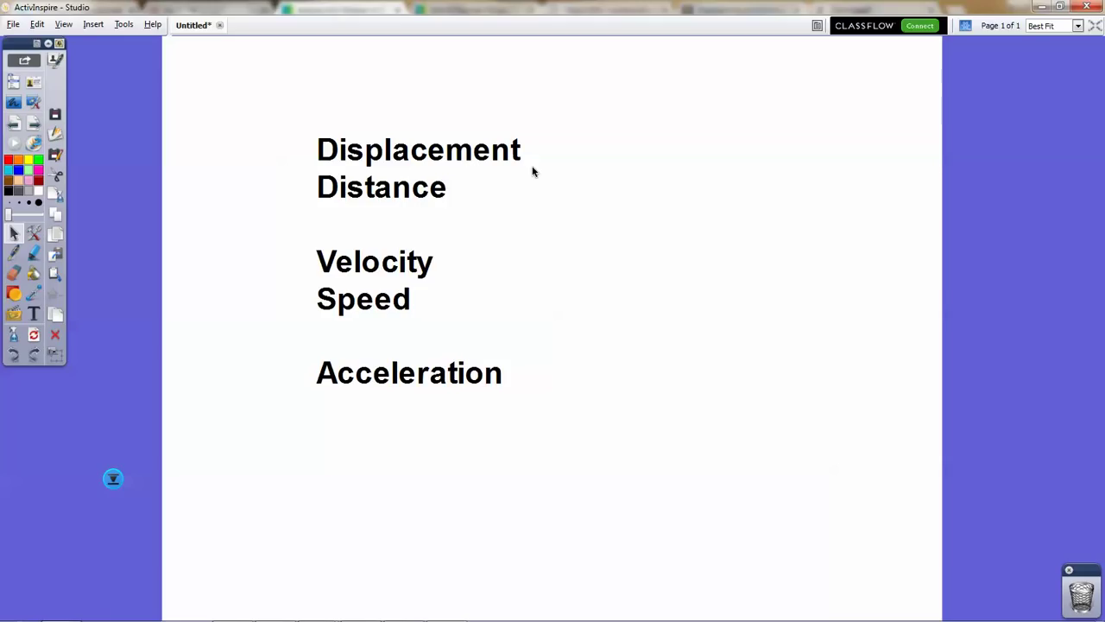
pyautogui.click(33, 315)
# Step: Add the heading 'Frame of Reference' near the top right of the flipchart page
pyautogui.click(566, 119)
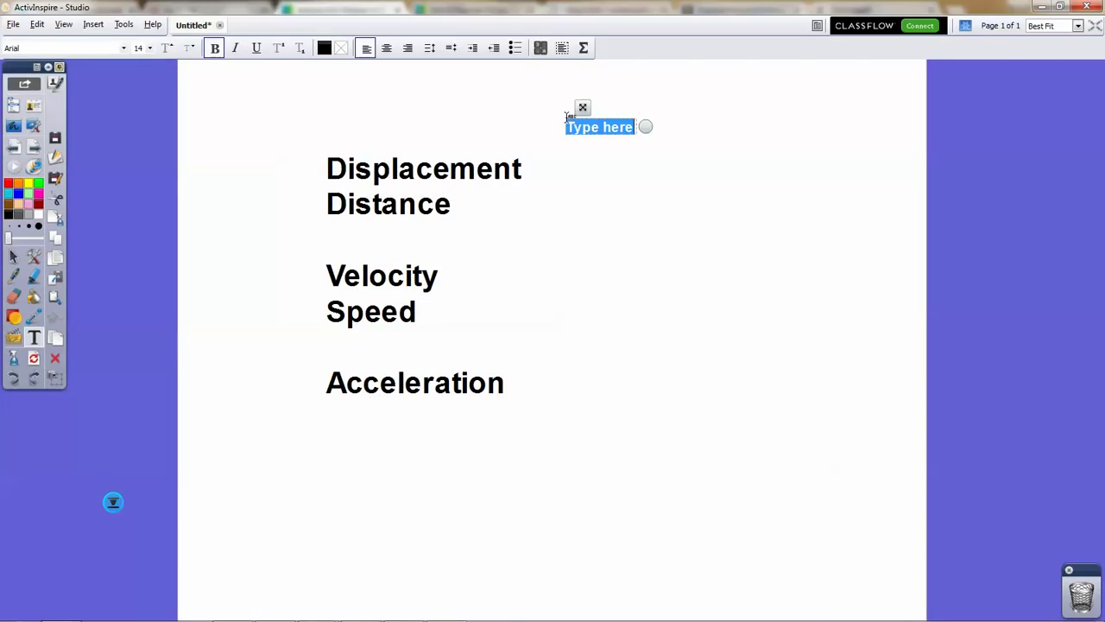
pyautogui.write('Frame o')
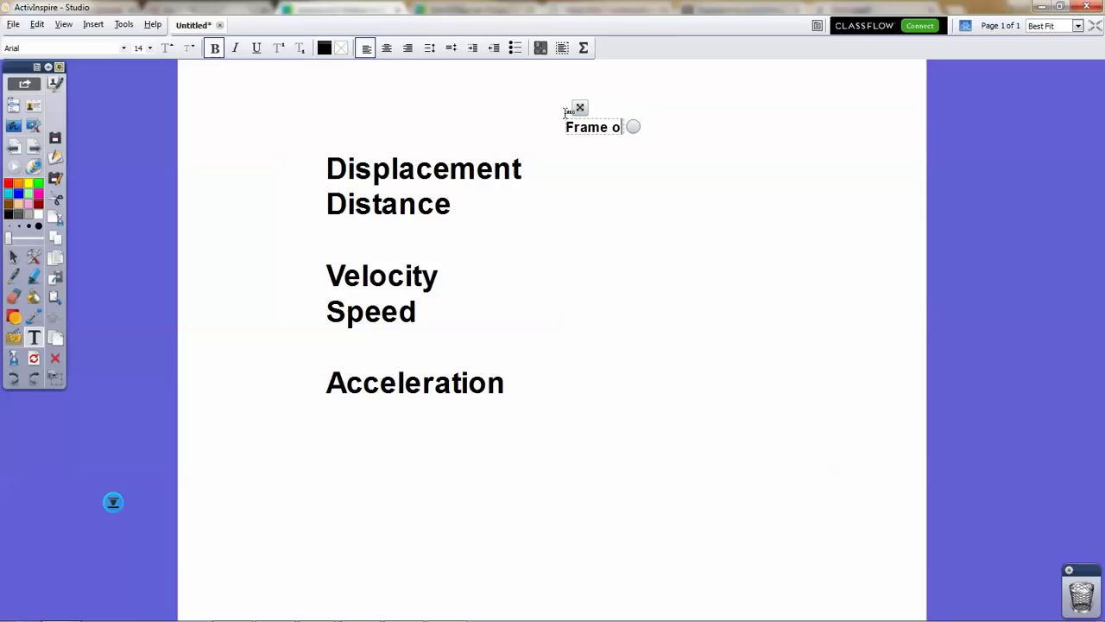
pyautogui.write('f Reference')
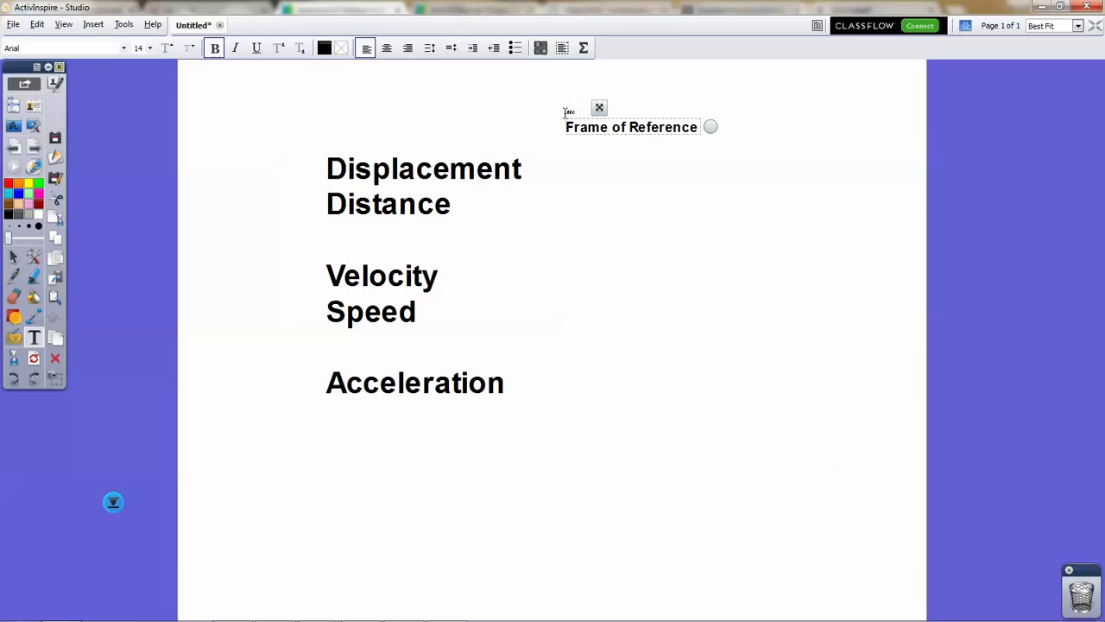
pyautogui.click(486, 110)
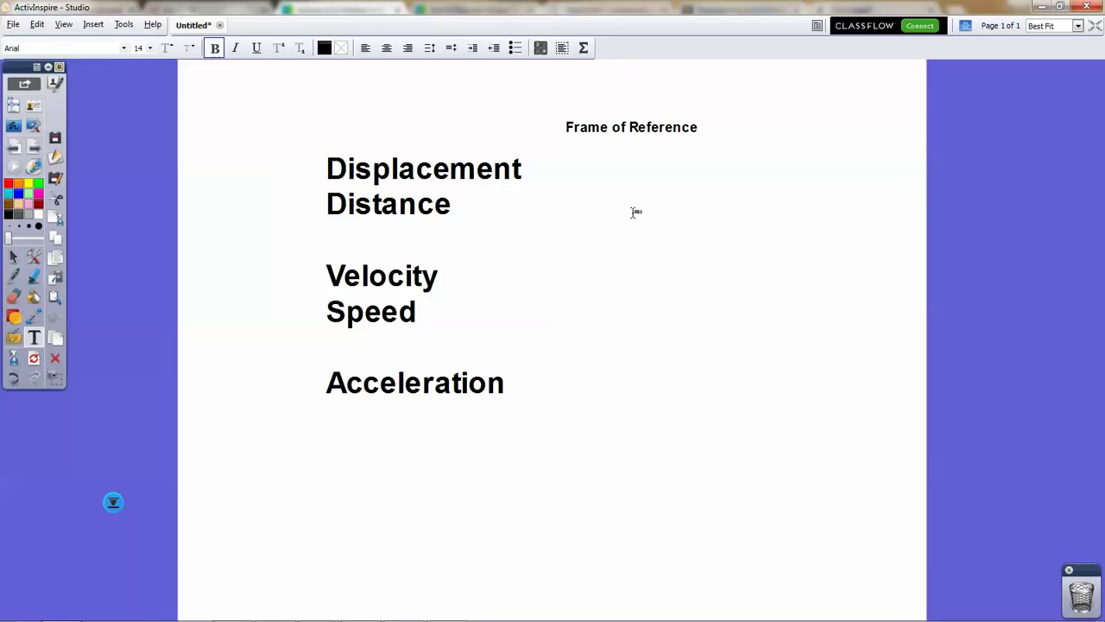
# Step: Write four lines: home to school 2 miles, school to home 2 miles, totals 4 and 0 miles
pyautogui.click(635, 155)
pyautogui.write('Home to s')
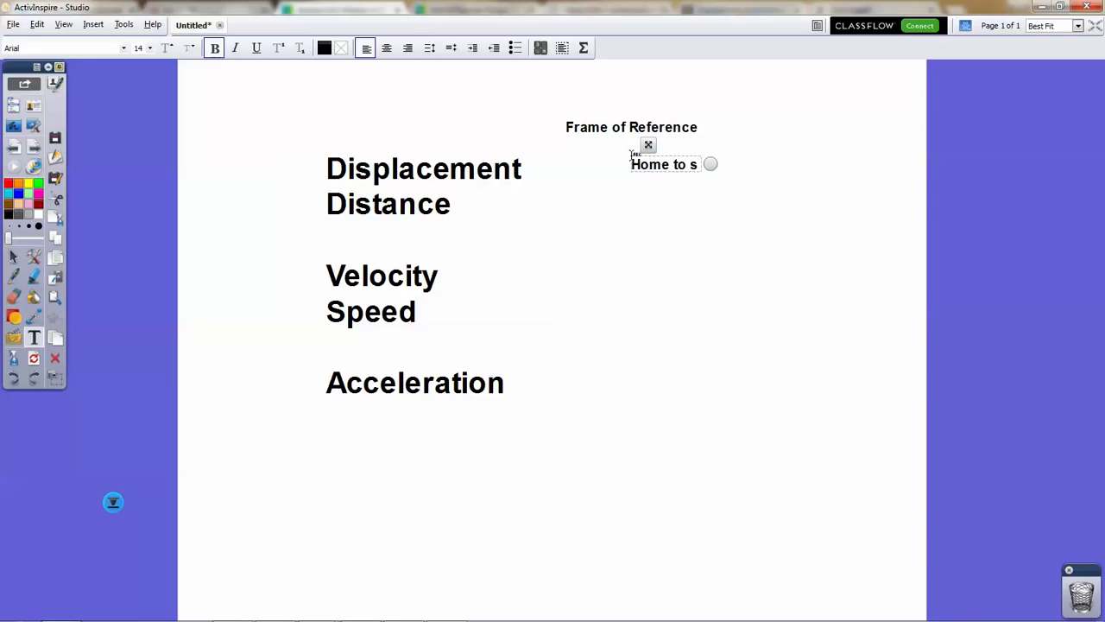
pyautogui.write('chool - 2 miles')
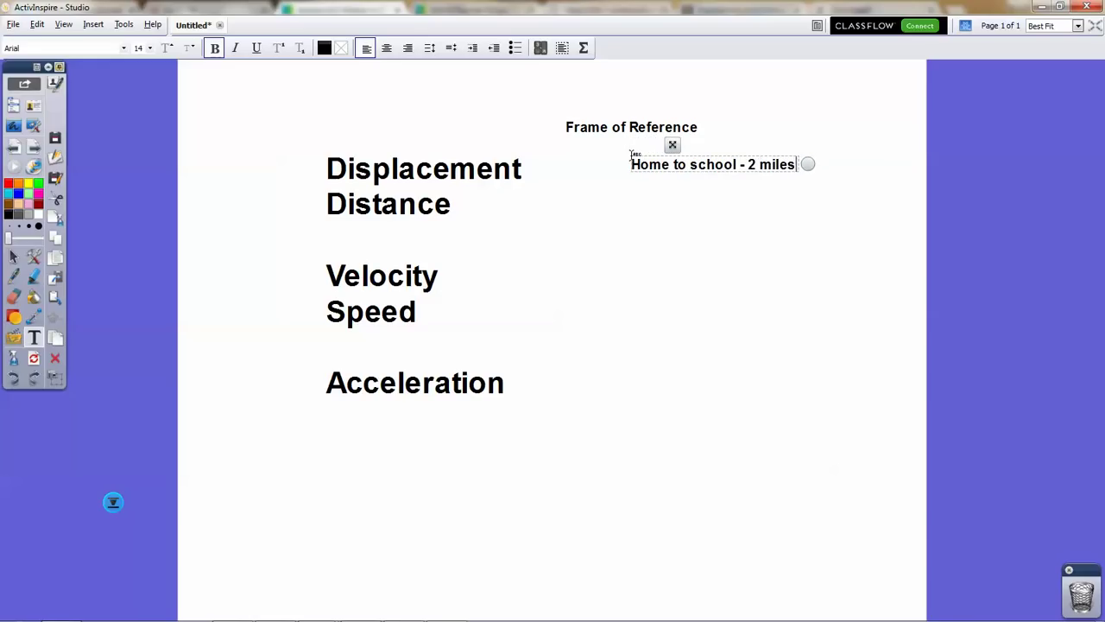
pyautogui.write(' (distance)')
pyautogui.press('Return')
pyautogui.write('School to home - 2 miles')
pyautogui.press('Return')
pyautogui.press('Return')
pyautogui.write('Total distance = 4 miles')
pyautogui.press('Return')
pyautogui.write('Total displacement = ')
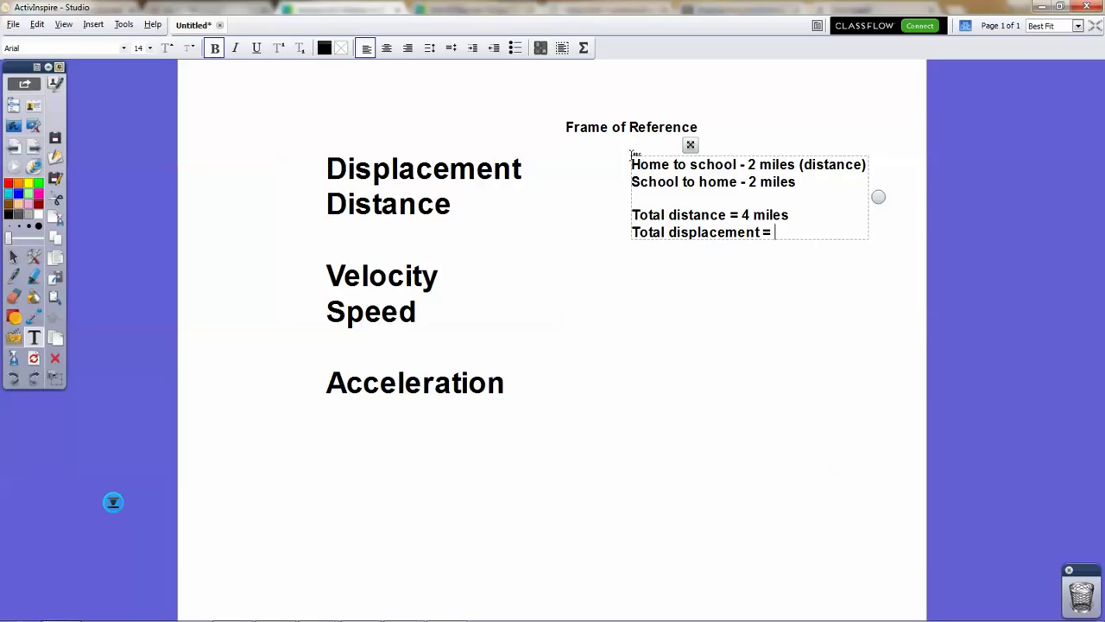
pyautogui.write('0 miles')
pyautogui.click(579, 252)
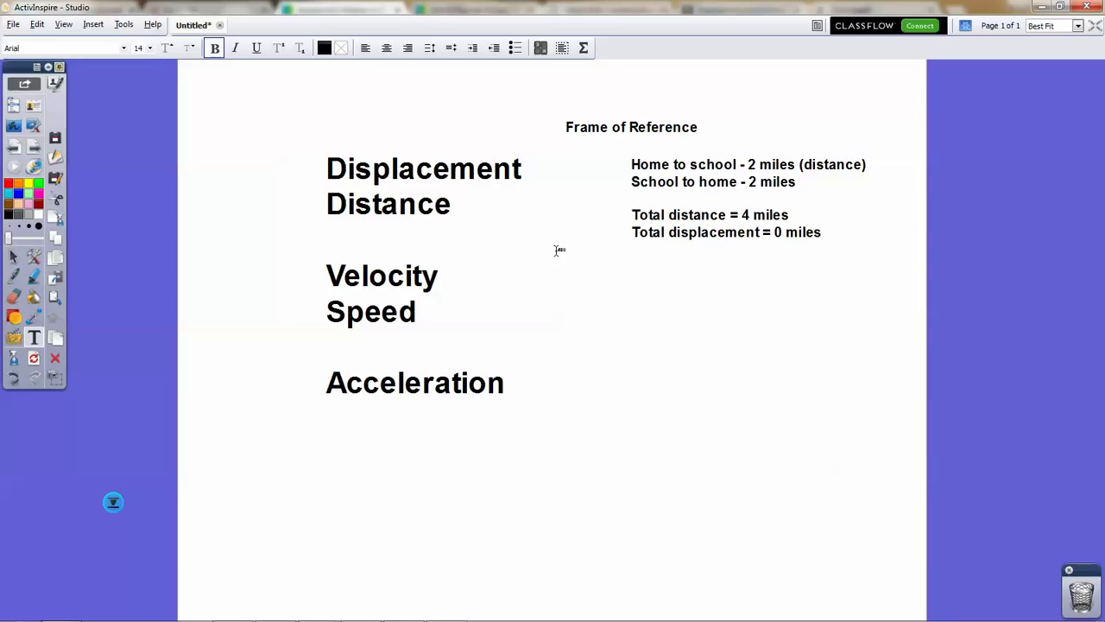
# Step: Add the labels 'No direction' below Distance and 'Direction' above Displacement
pyautogui.click(33, 337)
pyautogui.click(408, 221)
pyautogui.write('No direction')
pyautogui.click(411, 134)
pyautogui.click(412, 135)
pyautogui.write('Direction')
pyautogui.click(293, 124)
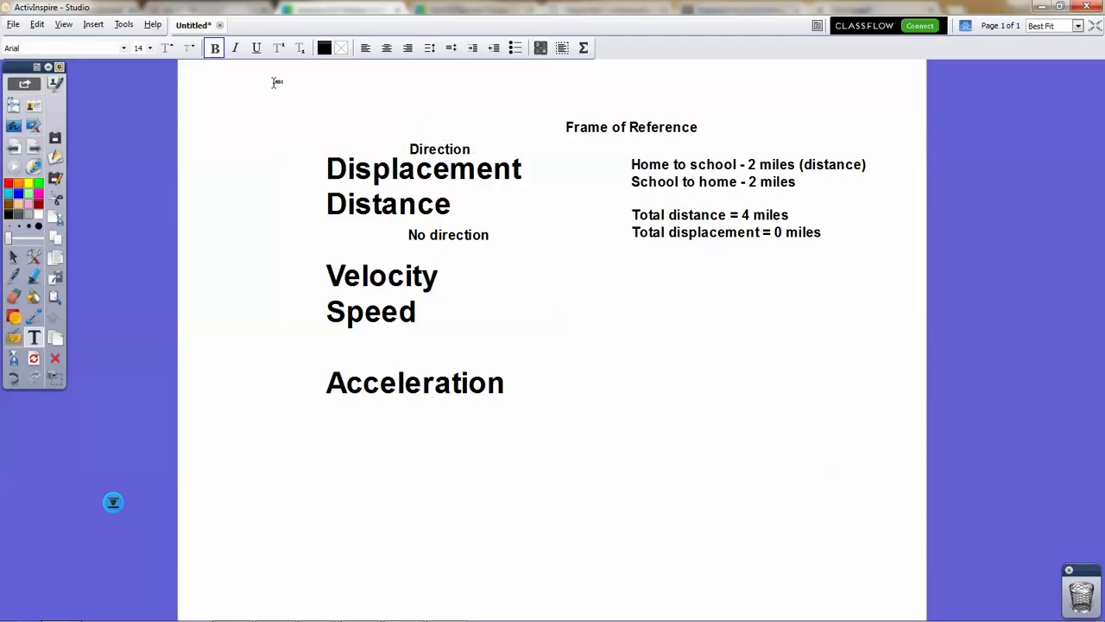
# Step: Add 'Vector' and 'Scalar' labels, moving Scalar beside Distance
pyautogui.click(13, 277)
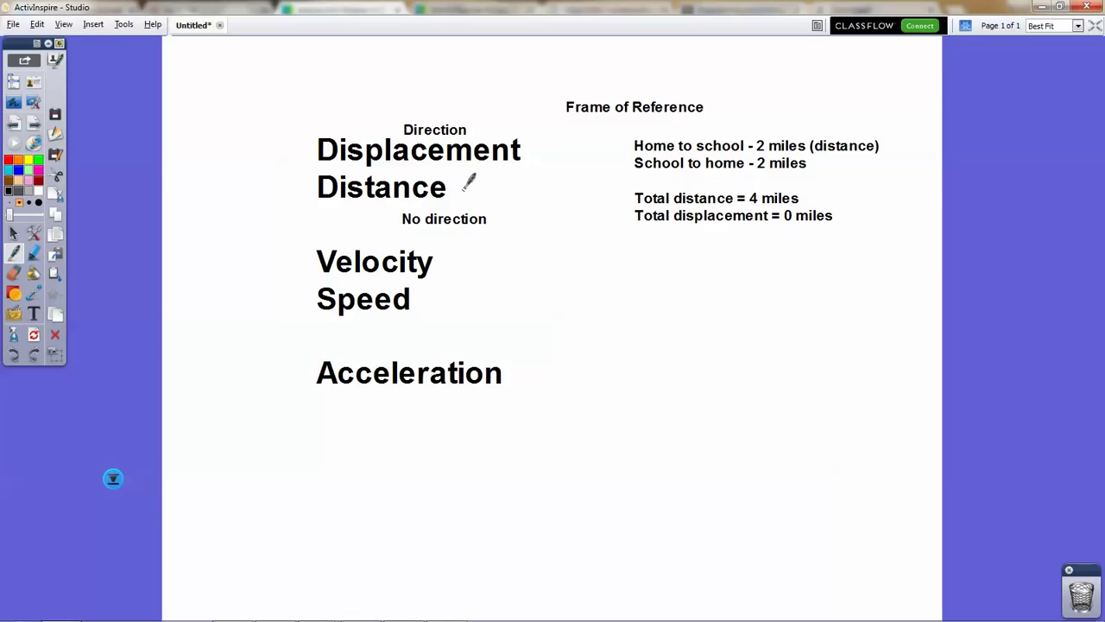
pyautogui.click(33, 314)
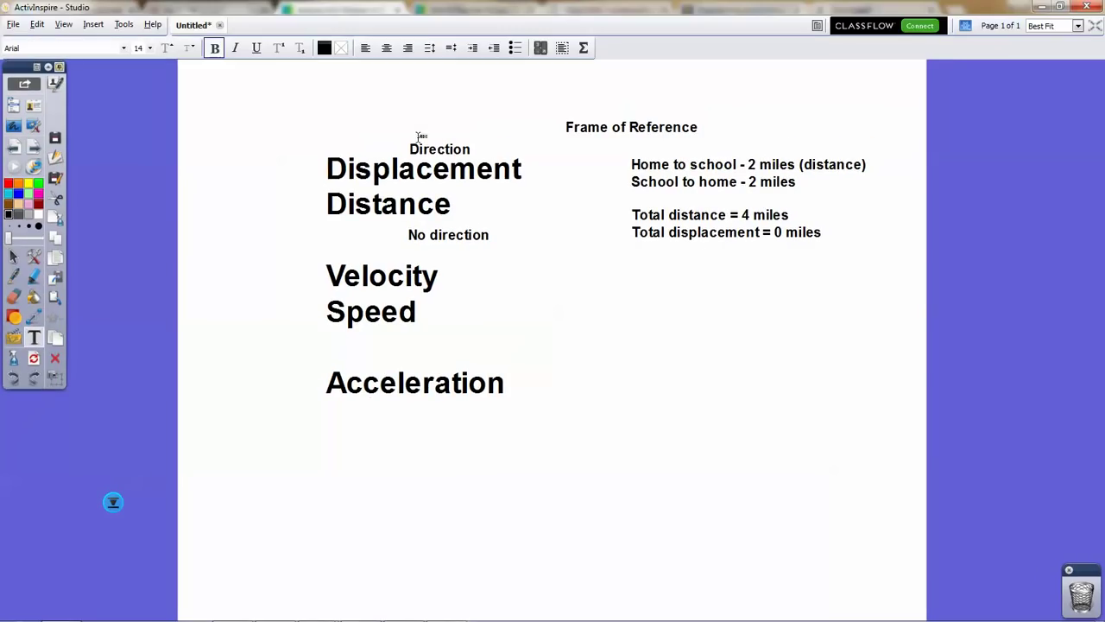
pyautogui.click(205, 171)
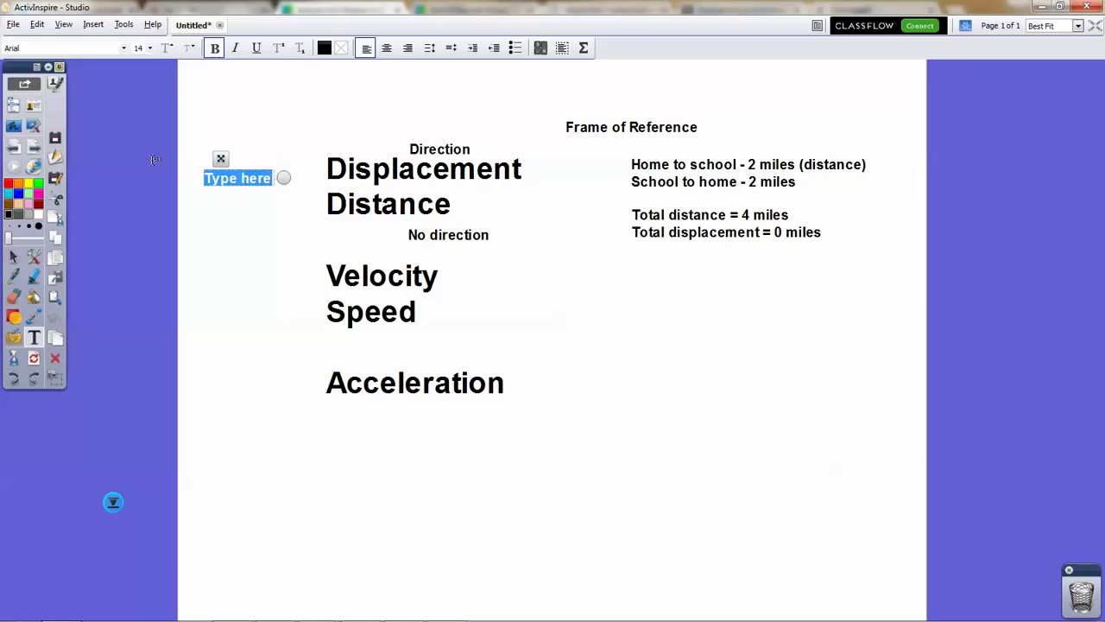
pyautogui.write('Vector')
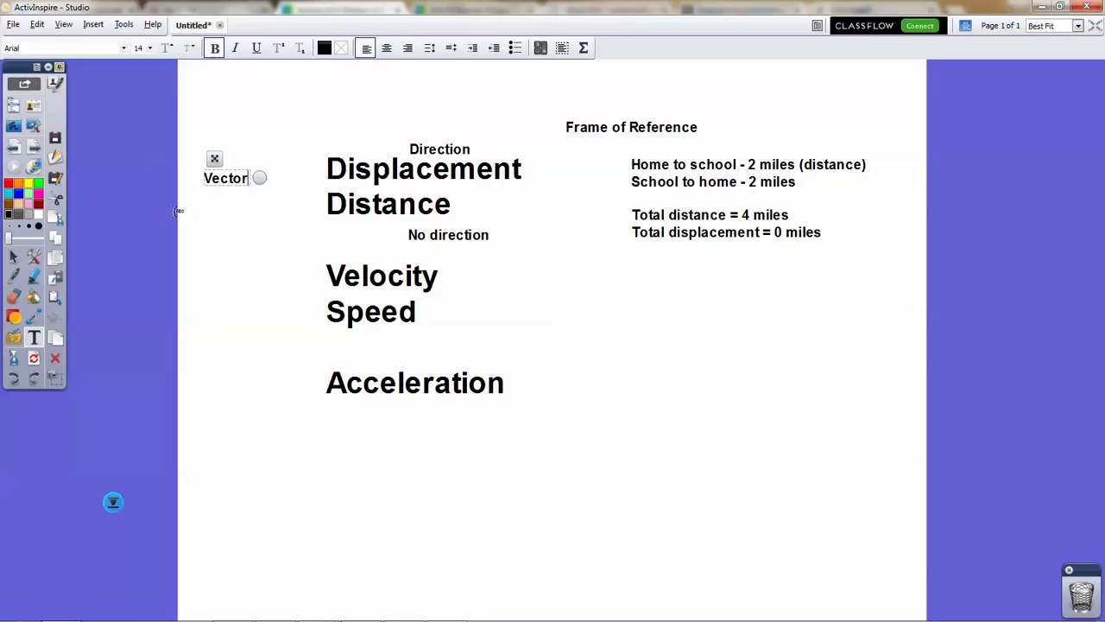
pyautogui.click(214, 204)
pyautogui.click(214, 203)
pyautogui.write('Scalar')
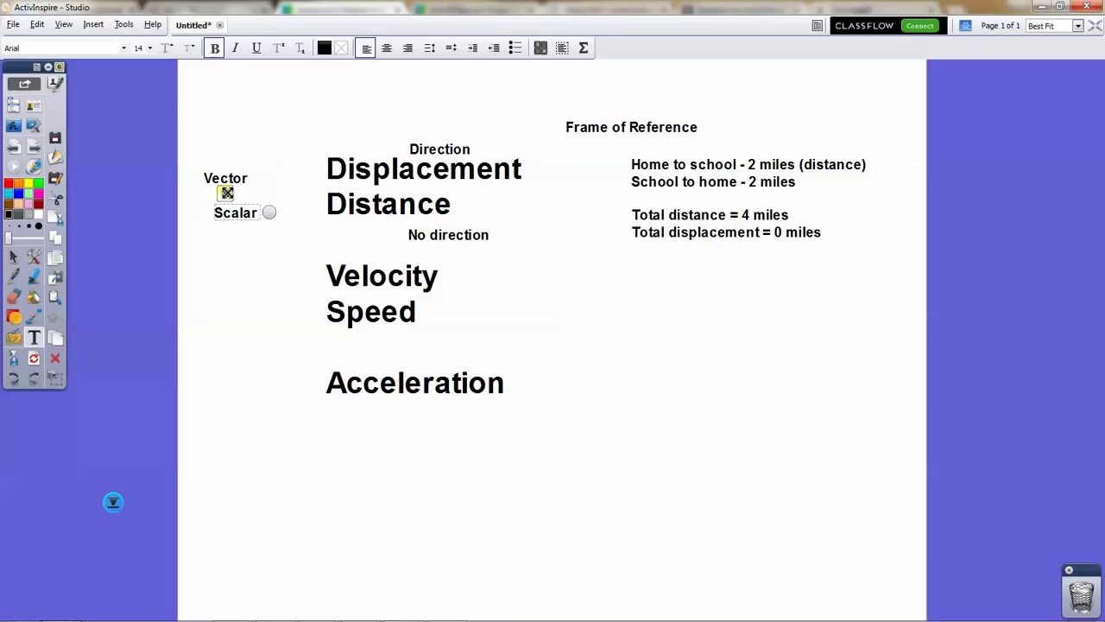
pyautogui.moveTo(227, 193); pyautogui.dragTo(276, 184)
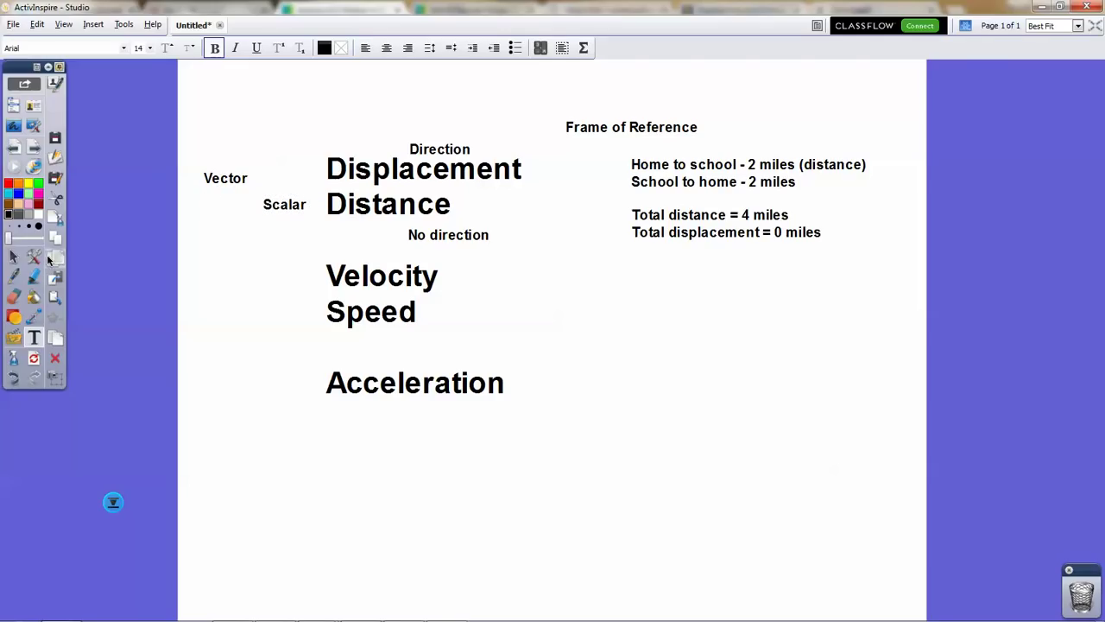
# Step: Move the Vector label beside Displacement and dismiss the slow-performance notification
pyautogui.click(14, 256)
pyautogui.click(204, 170)
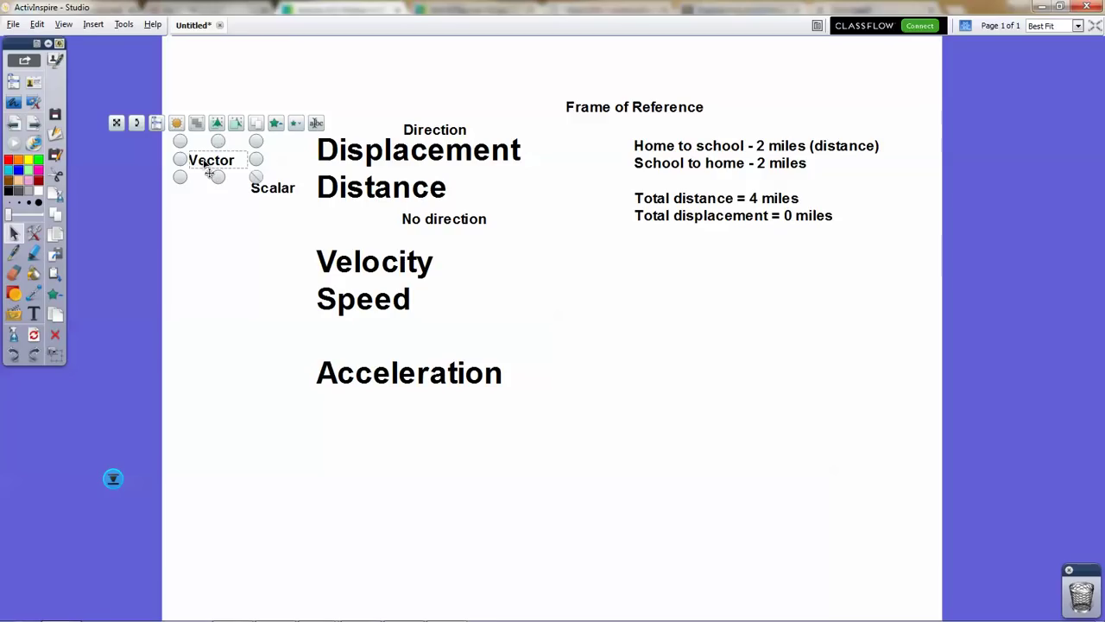
pyautogui.click(160, 211)
pyautogui.moveTo(199, 169); pyautogui.dragTo(266, 160)
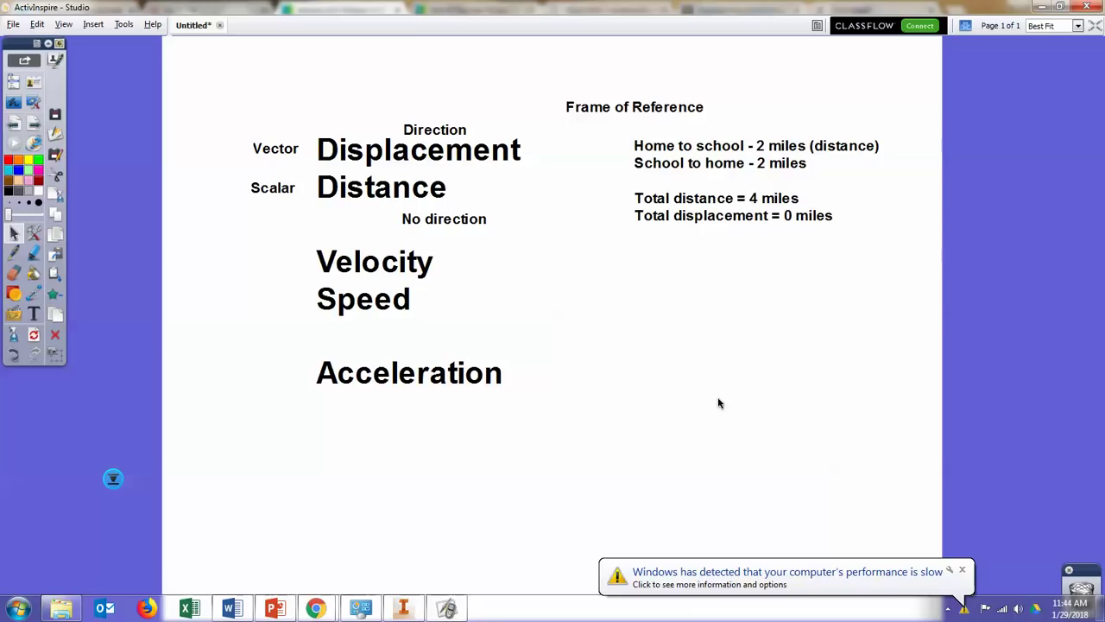
pyautogui.click(962, 569)
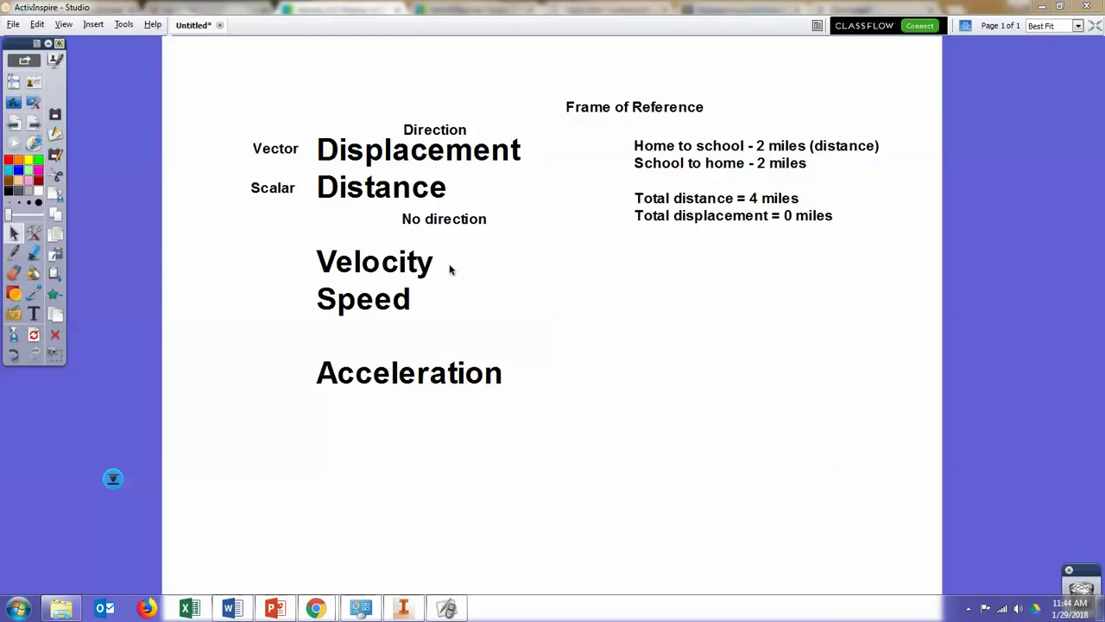
# Step: Write 'displacement/time' beside Velocity and 'distance/time' aligned with Speed
pyautogui.click(33, 314)
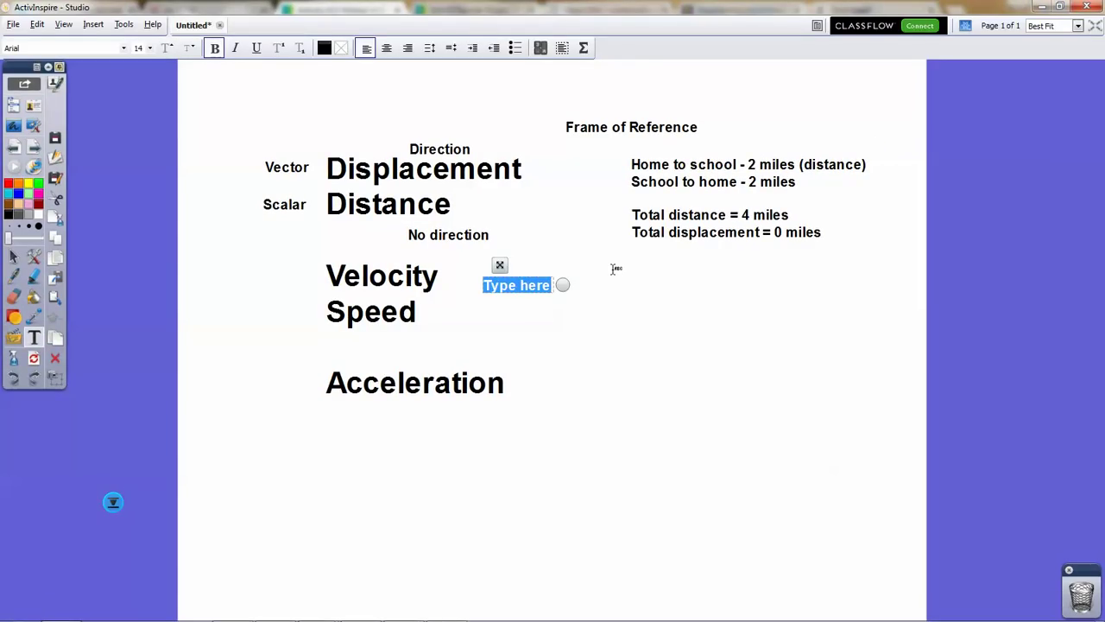
pyautogui.write('di')
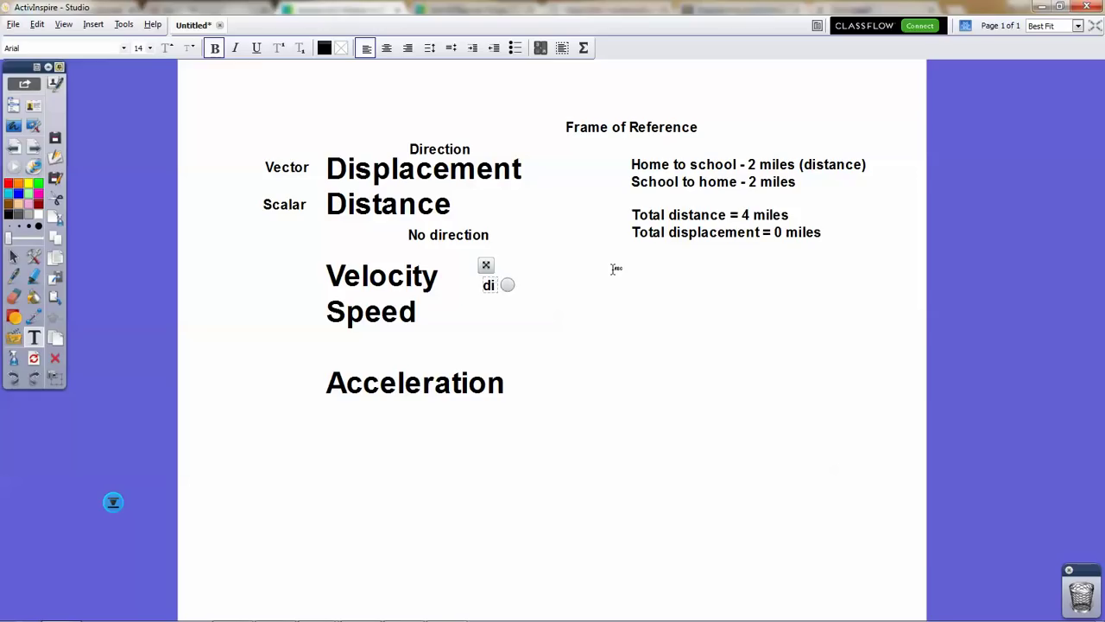
pyautogui.write('splacement/time')
pyautogui.press('Return')
pyautogui.write('distance')
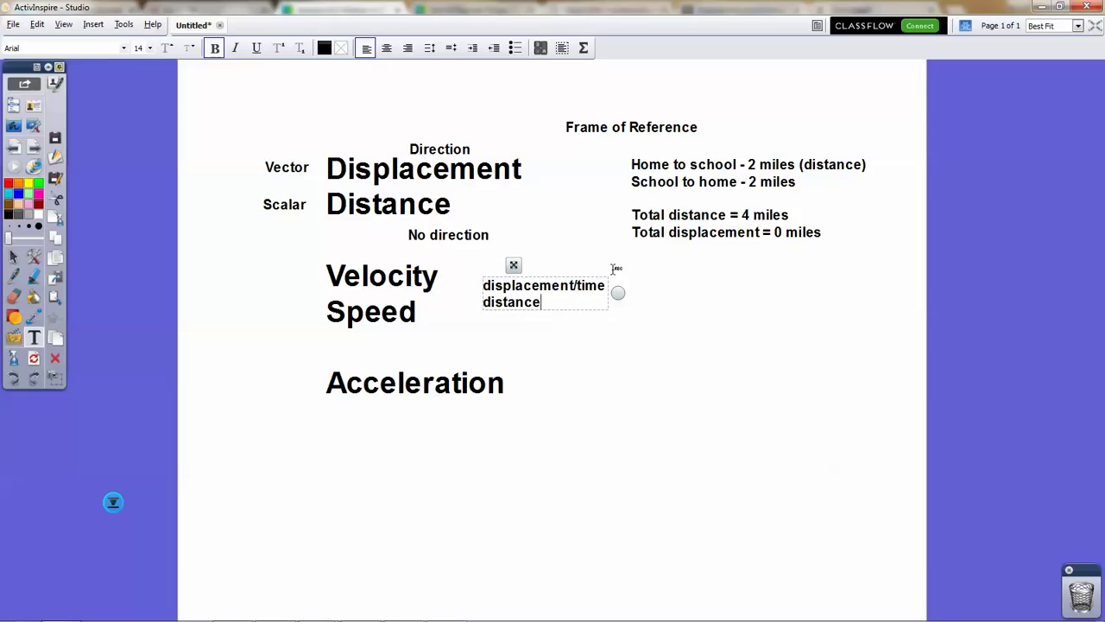
pyautogui.write('/time')
pyautogui.press('Home')
pyautogui.press('Return')
pyautogui.click(555, 242)
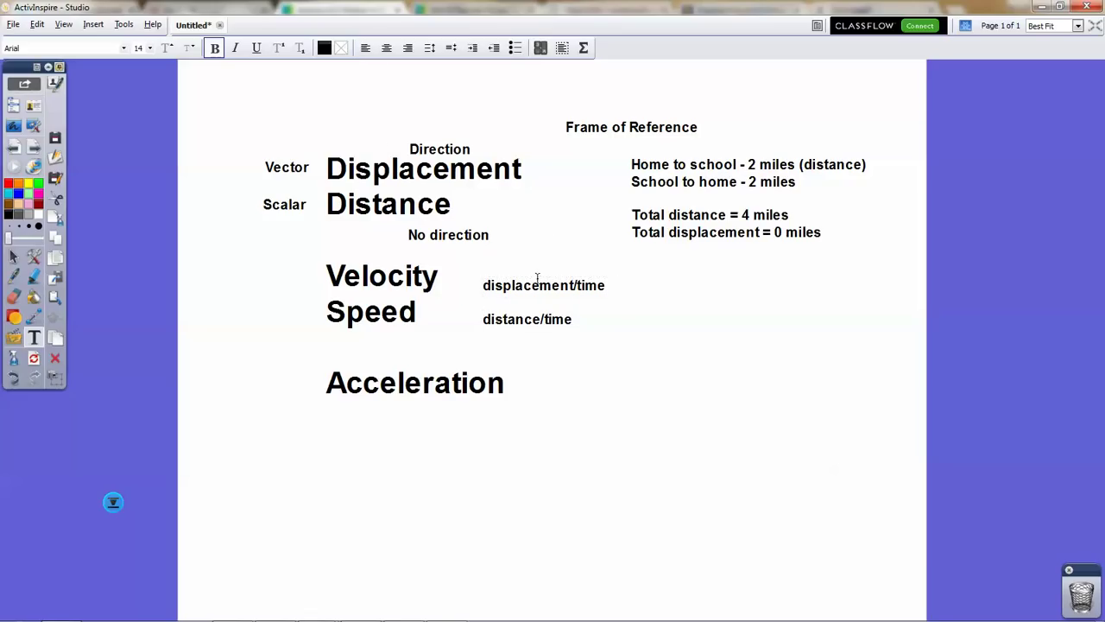
pyautogui.click(13, 256)
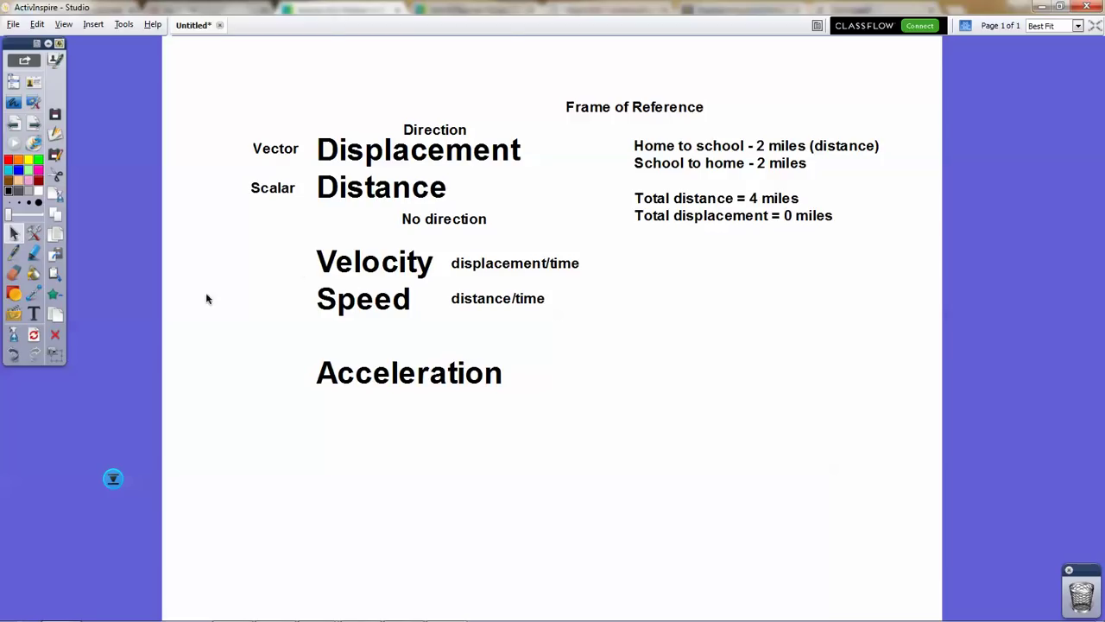
# Step: Write 'velocity/time = (displacement/time)/time' beside Acceleration, then switch to the Chrome activity page
pyautogui.click(33, 313)
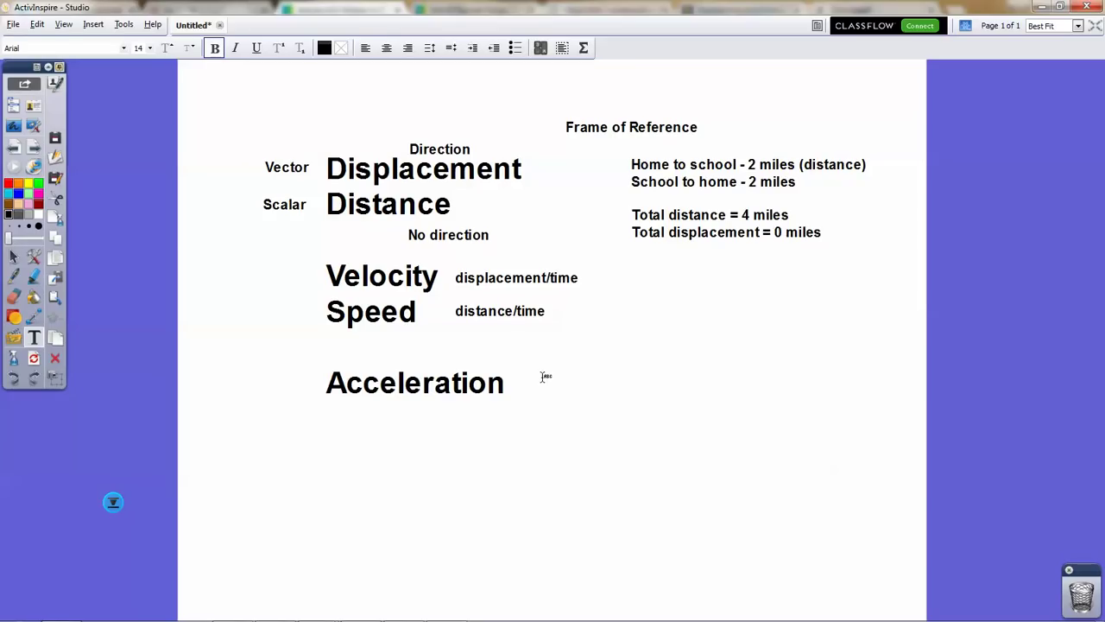
pyautogui.click(544, 384)
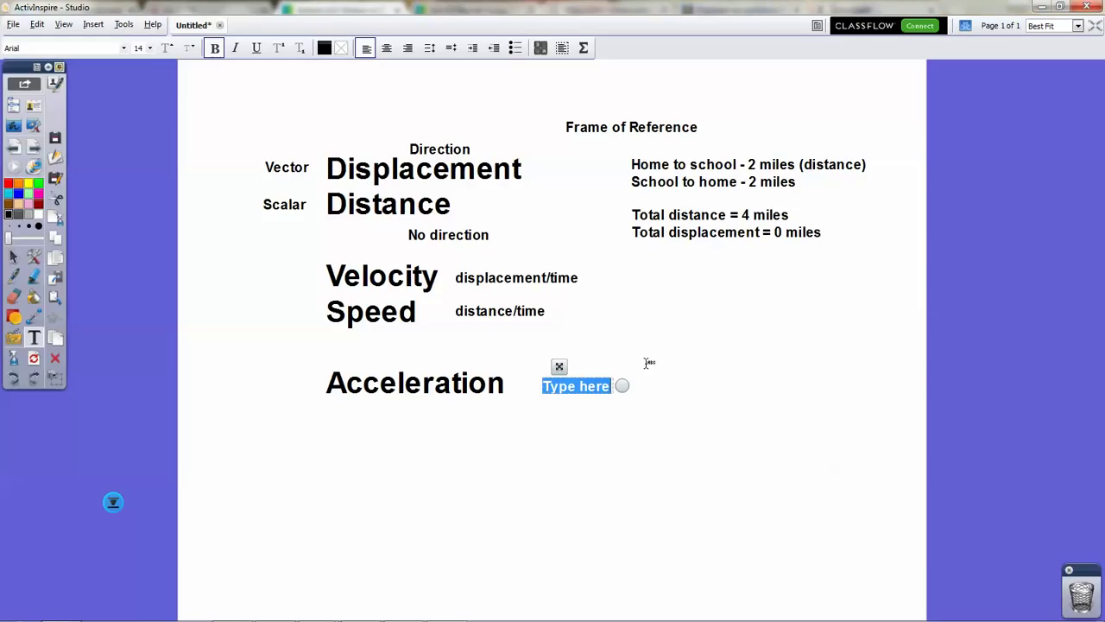
pyautogui.write('velocity/time')
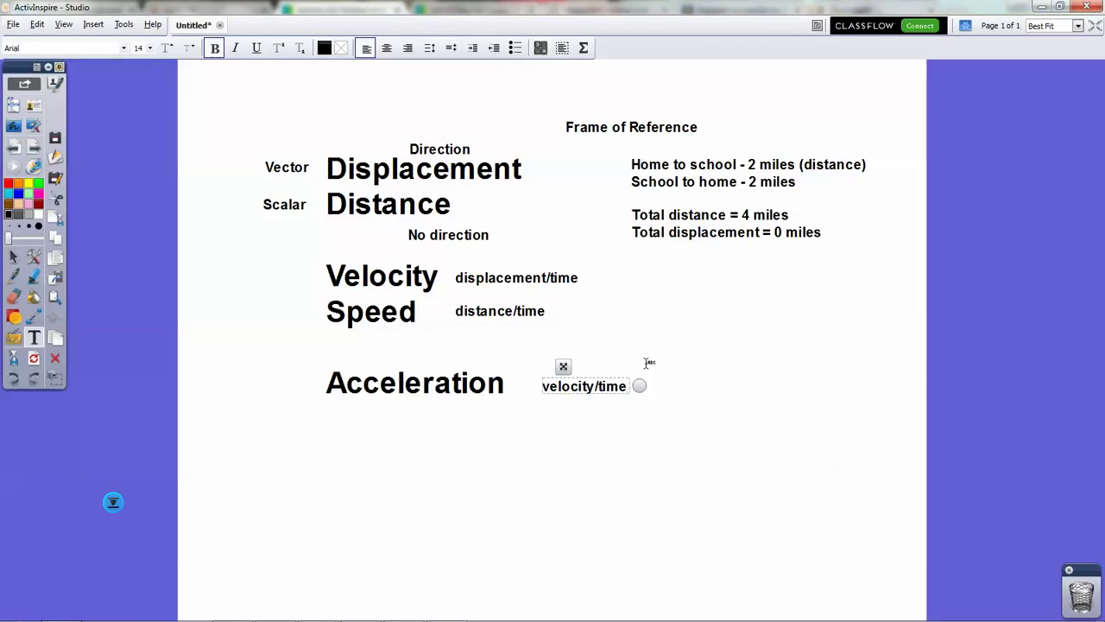
pyautogui.write(' = (displacement/time)/time')
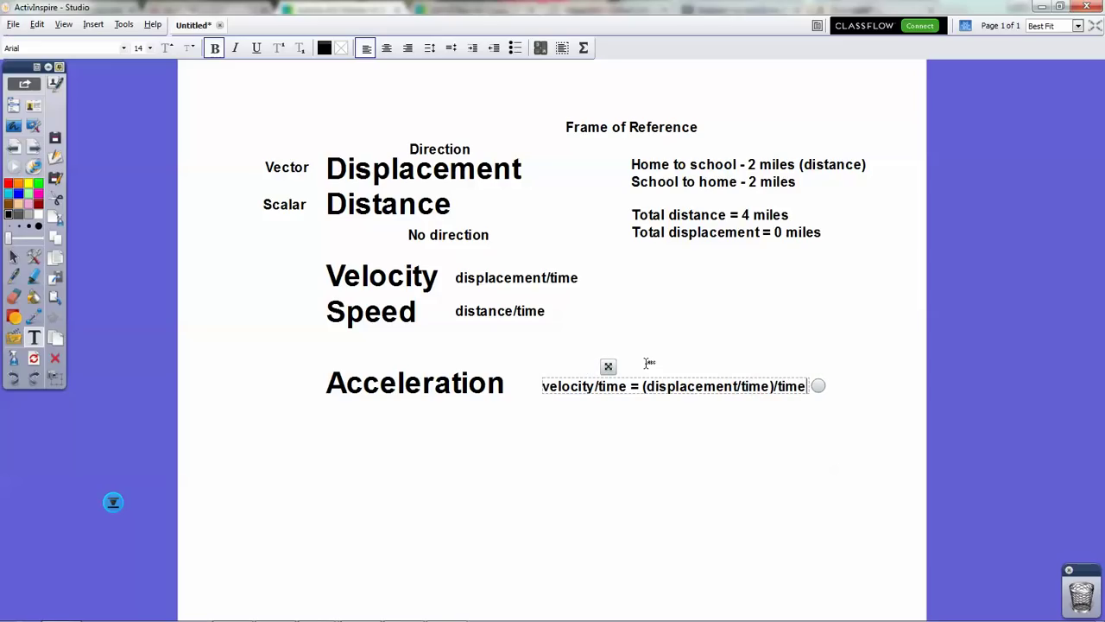
pyautogui.click(643, 418)
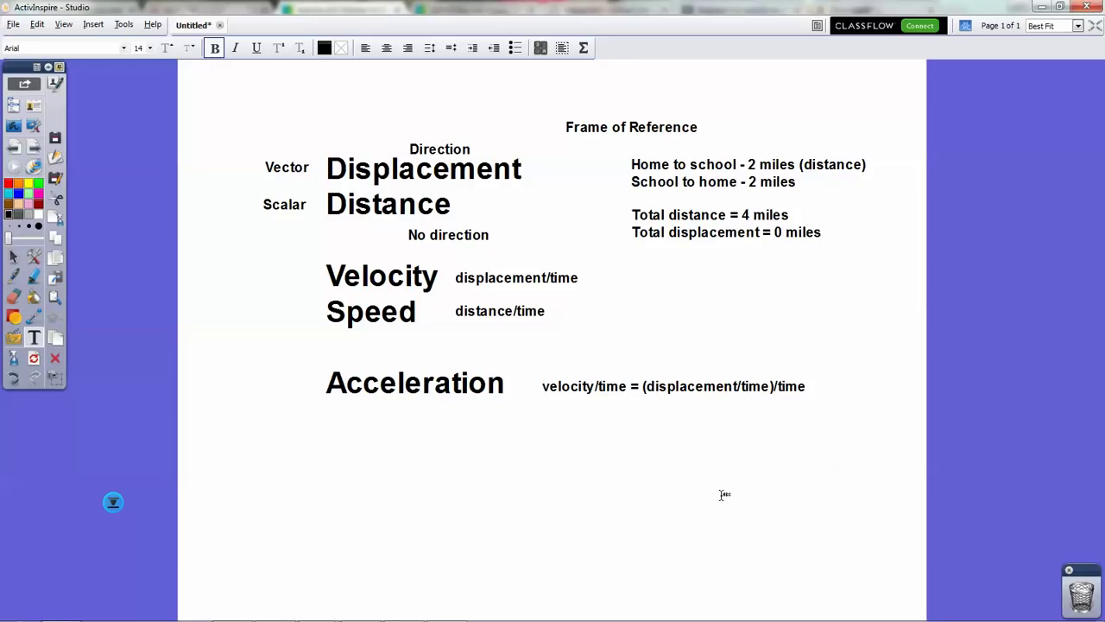
pyautogui.hotkey('alt', 'Tab')
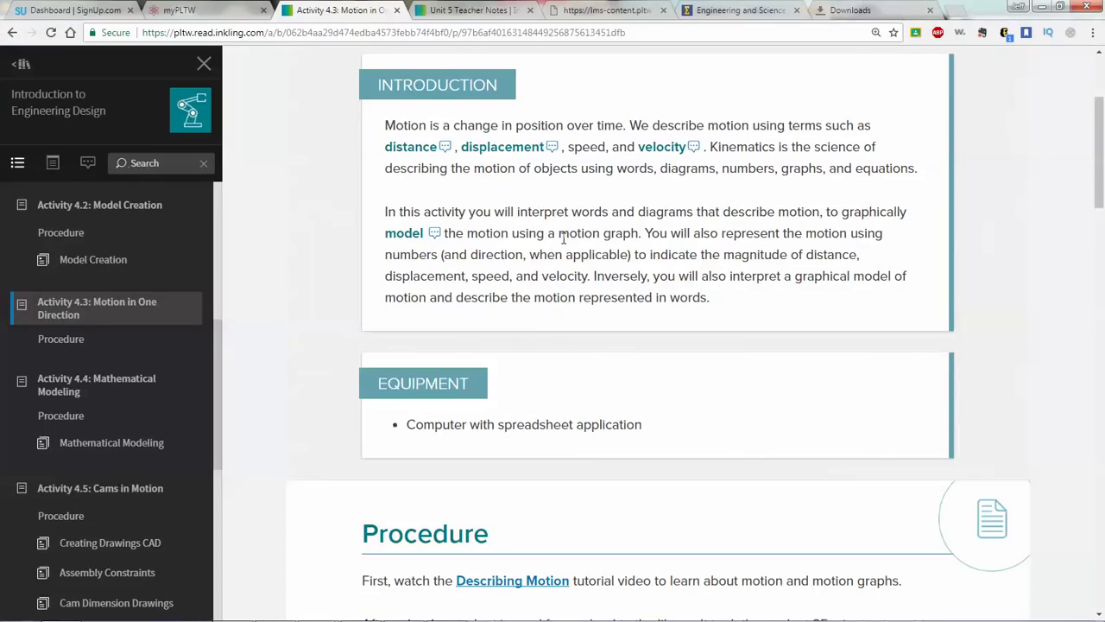
# Step: Open the Describing Motion link, read the street diagram and question 1, then return to ActivInspire
pyautogui.scroll(-3, 622, 252)
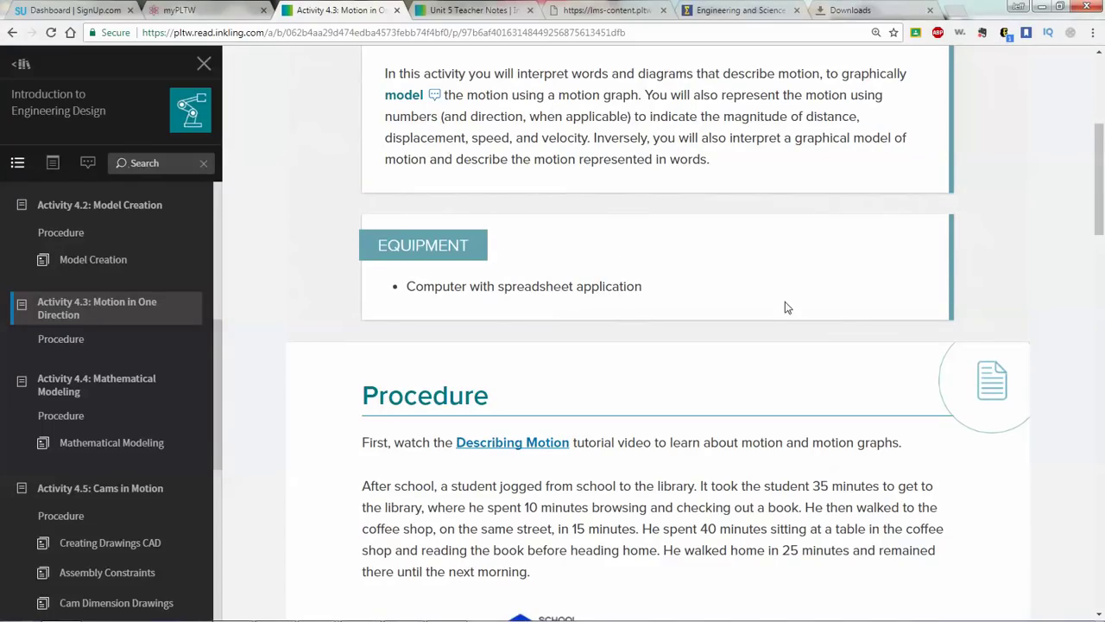
pyautogui.scroll(-3, 786, 354)
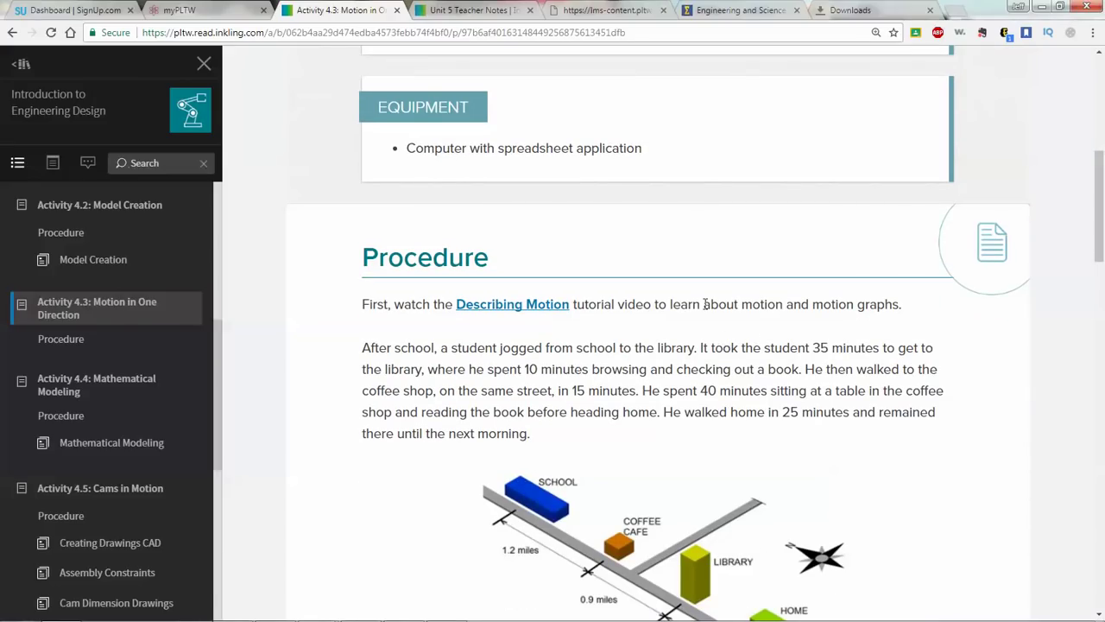
pyautogui.click(514, 308)
pyautogui.scroll(-3, 692, 305)
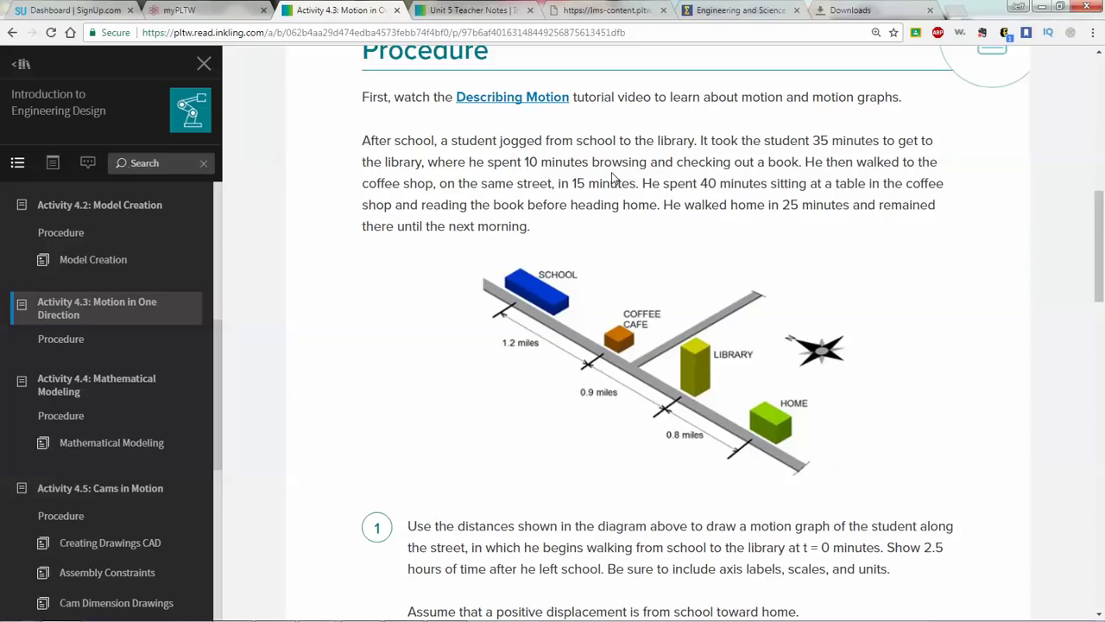
pyautogui.hotkey('alt', 'Tab')
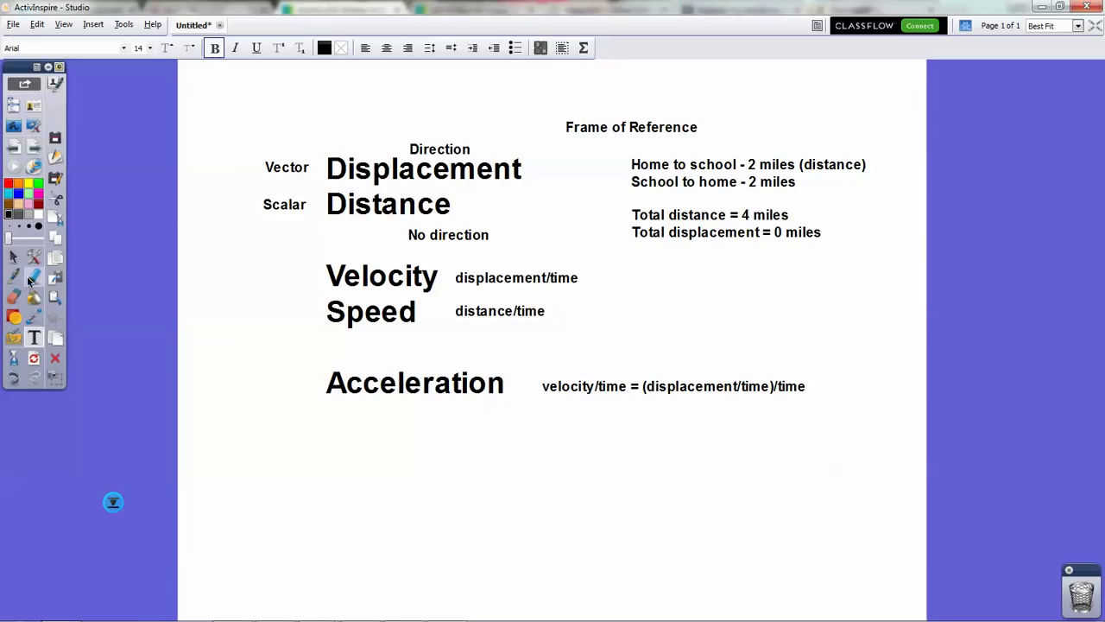
# Step: Discard the stray empty text box and create a new blank flipchart from the Tools menu
pyautogui.click(140, 177)
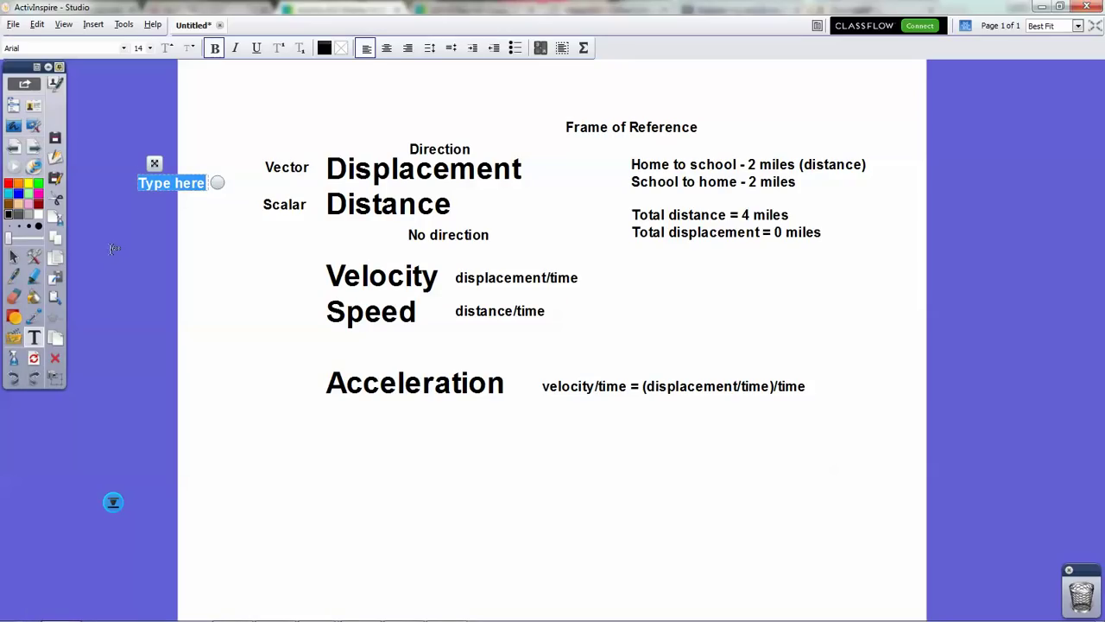
pyautogui.click(13, 257)
pyautogui.click(35, 235)
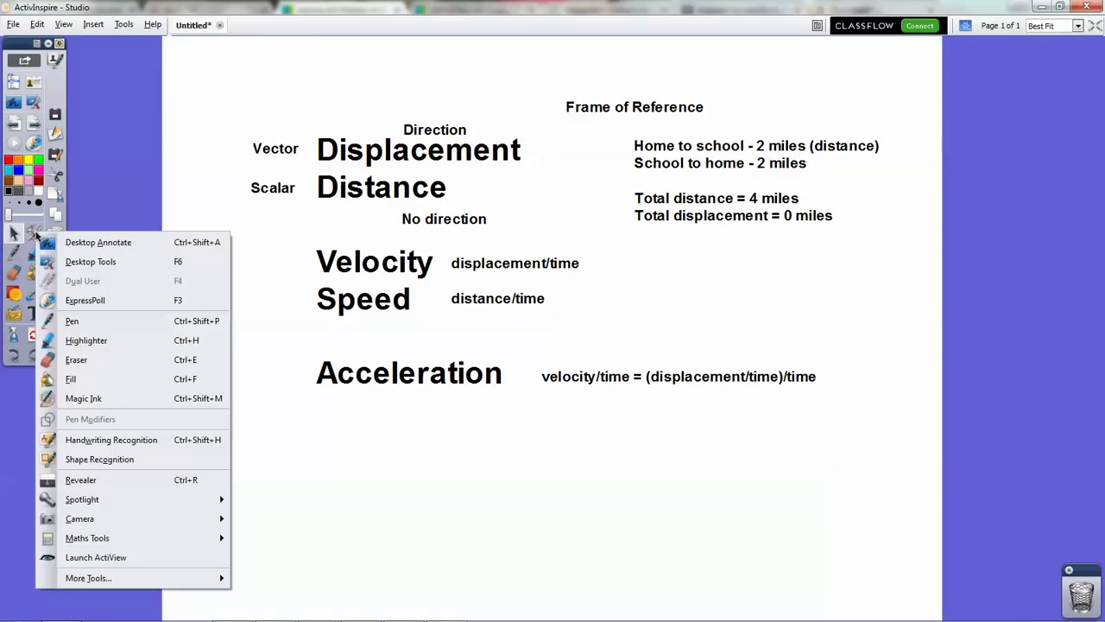
pyautogui.click(32, 119)
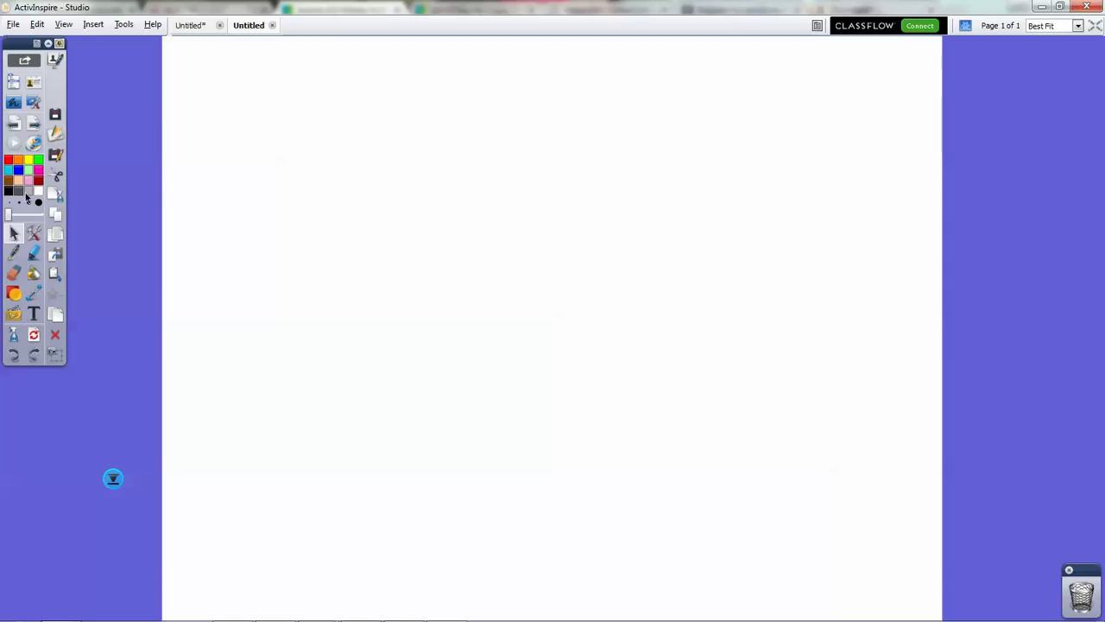
# Step: Minimise ActivInspire to desktop tools over the PLTW Activity 4.3 page
pyautogui.click(35, 103)
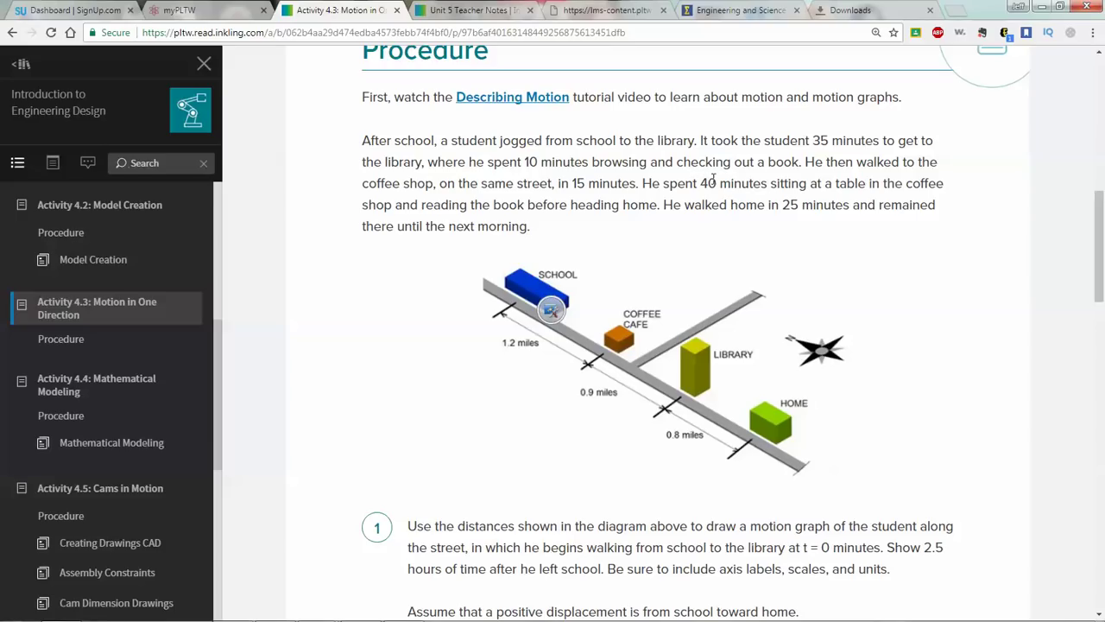
# Step: Scroll to question 1's blank displacement–time graph, dismiss the notification, and bring up desktop tools options
pyautogui.scroll(-1, 715, 239)
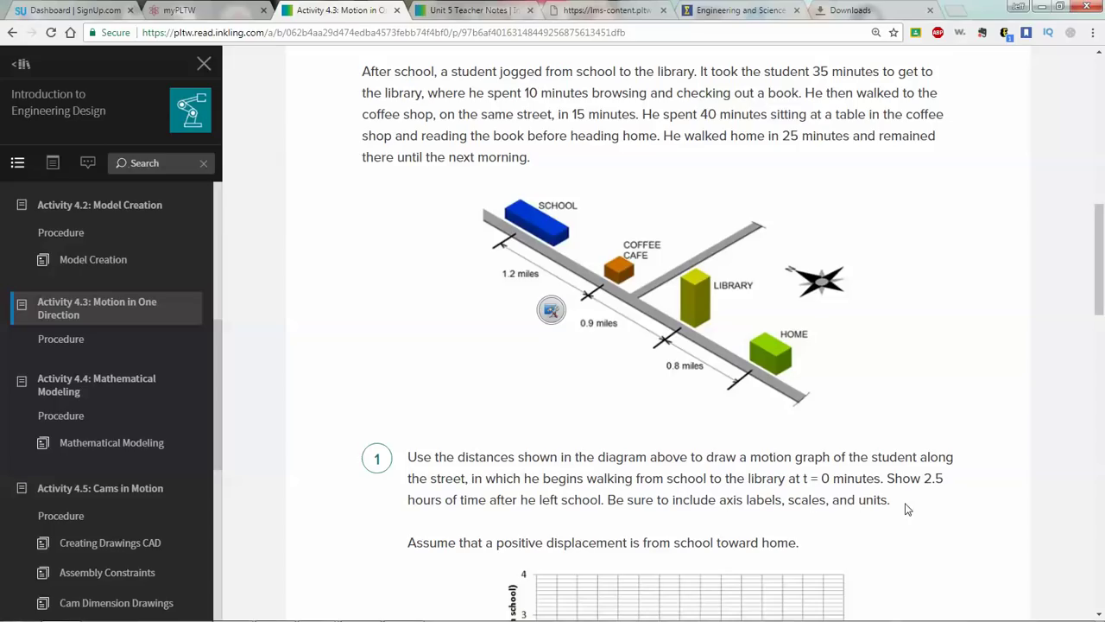
pyautogui.scroll(-1, 902, 505)
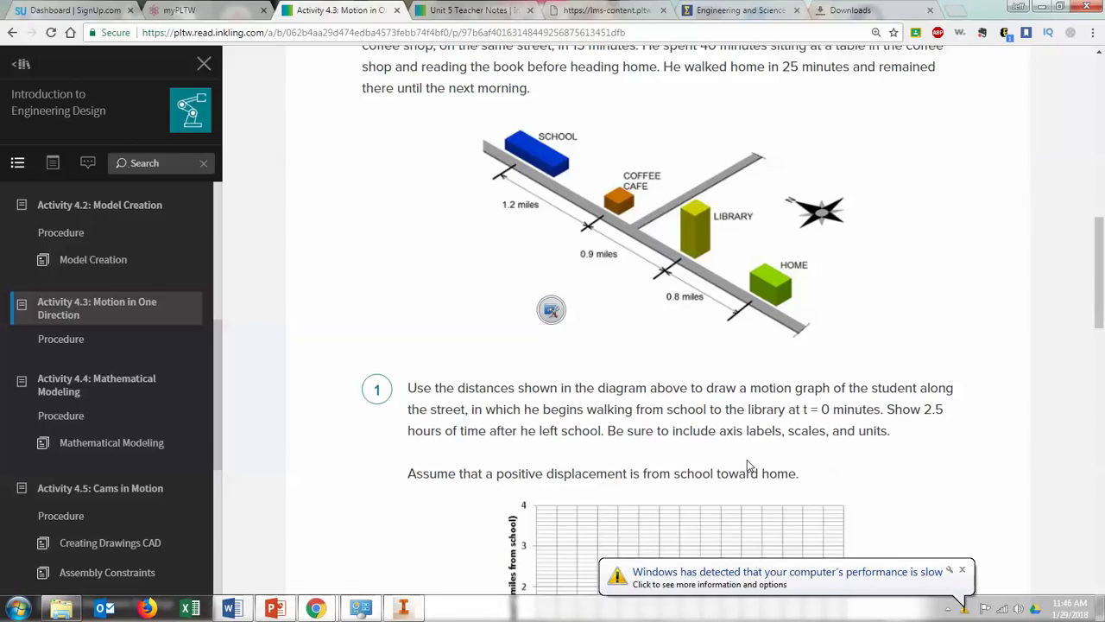
pyautogui.click(962, 569)
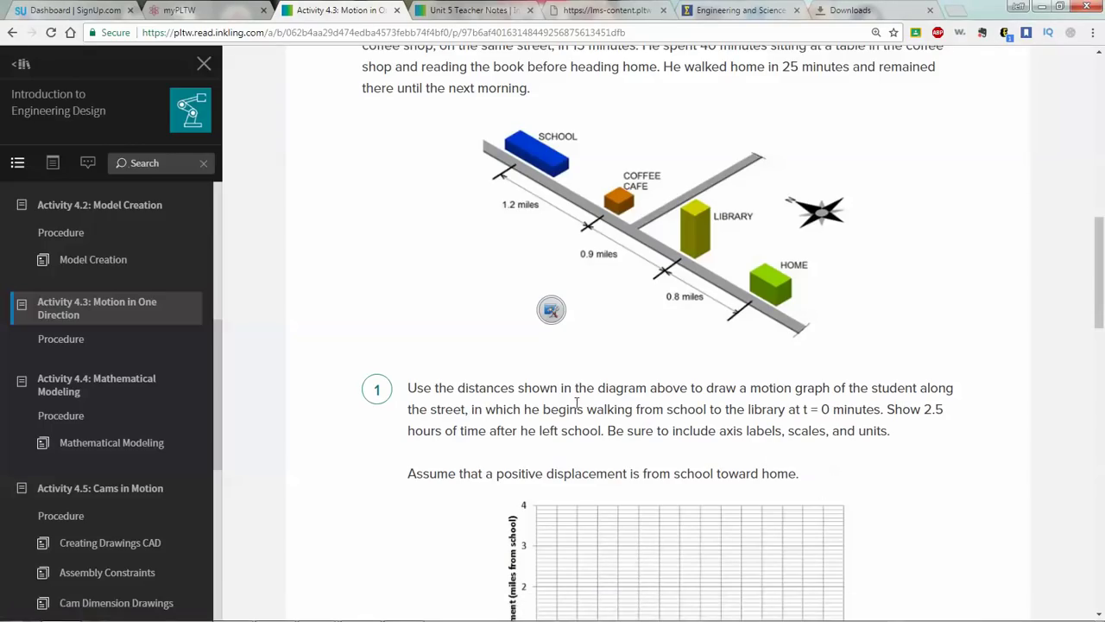
pyautogui.scroll(-1, 574, 404)
pyautogui.scroll(-1, 681, 389)
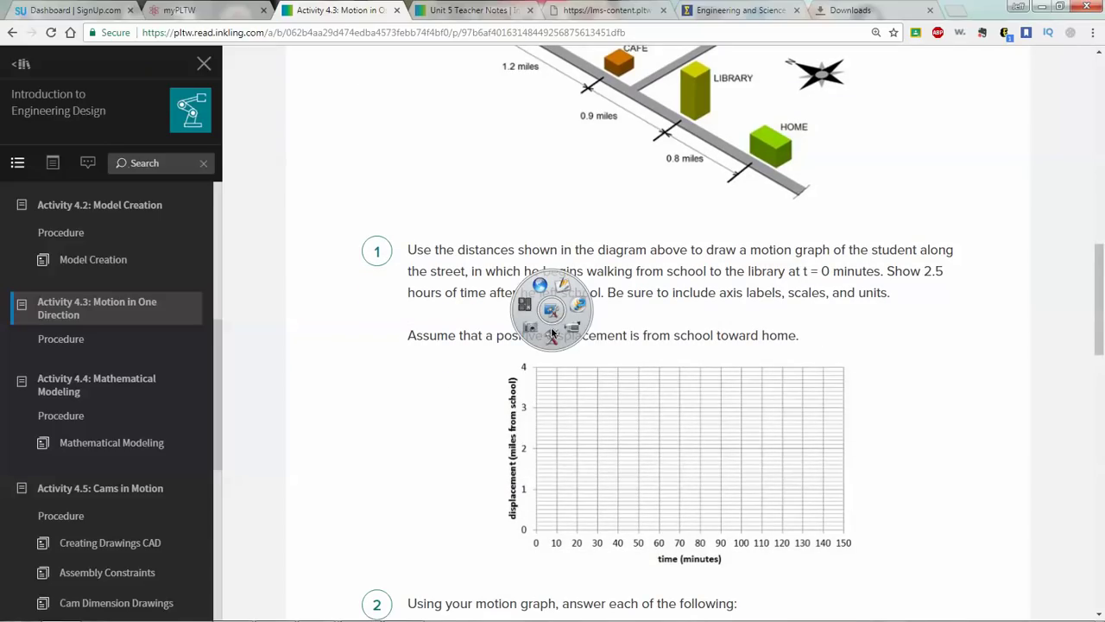
pyautogui.click(654, 253)
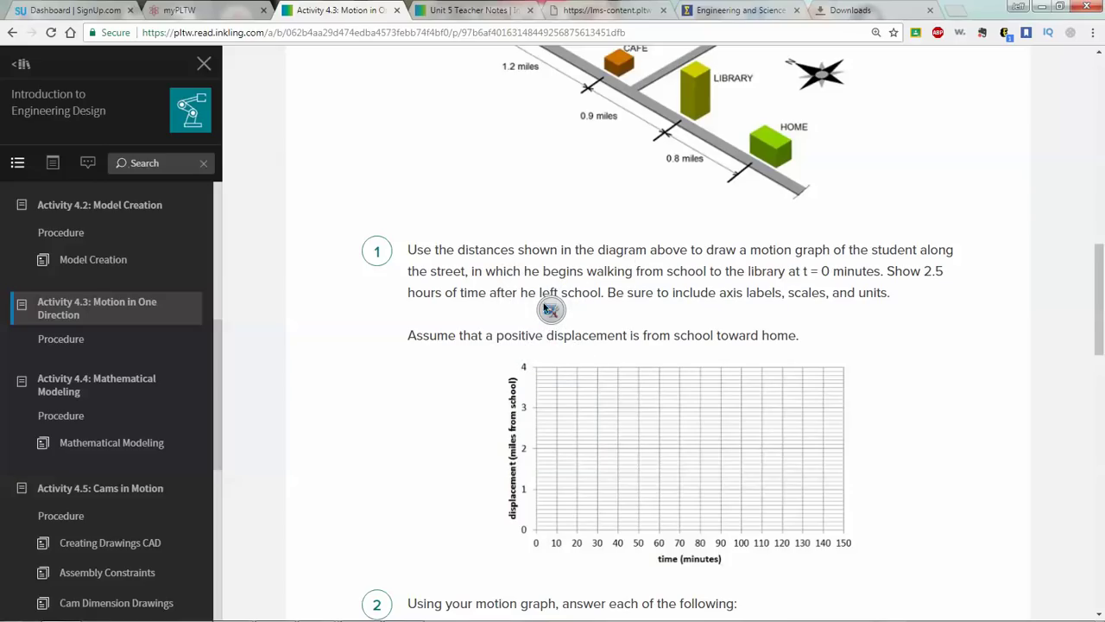
pyautogui.moveTo(551, 310)
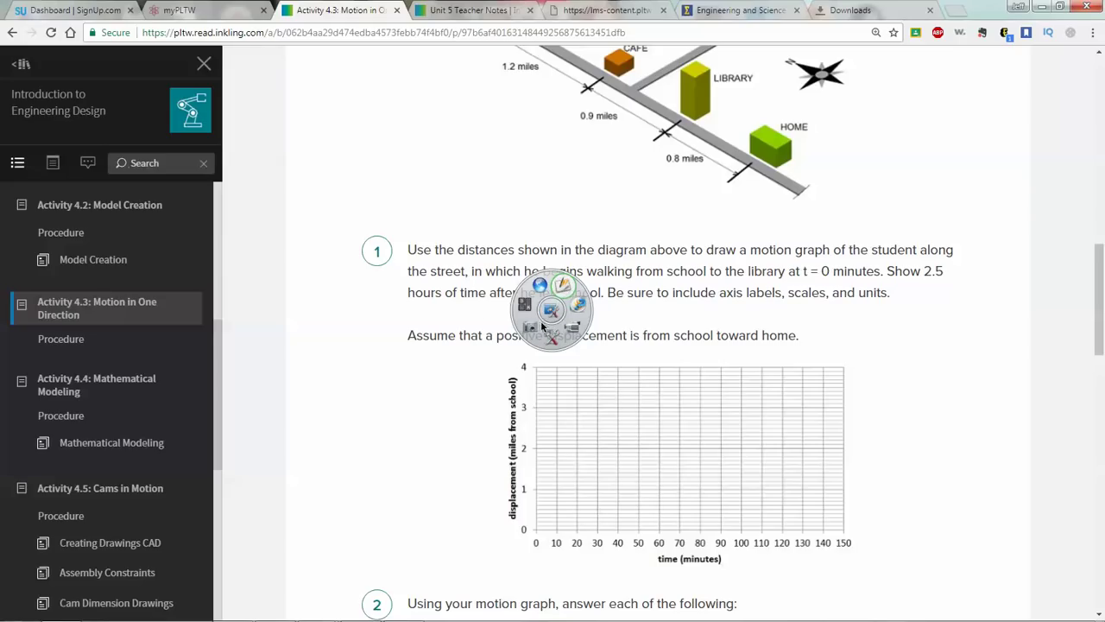
# Step: Take an area snapshot of question 1 and its blank graph onto a new flipchart page
pyautogui.click(530, 327)
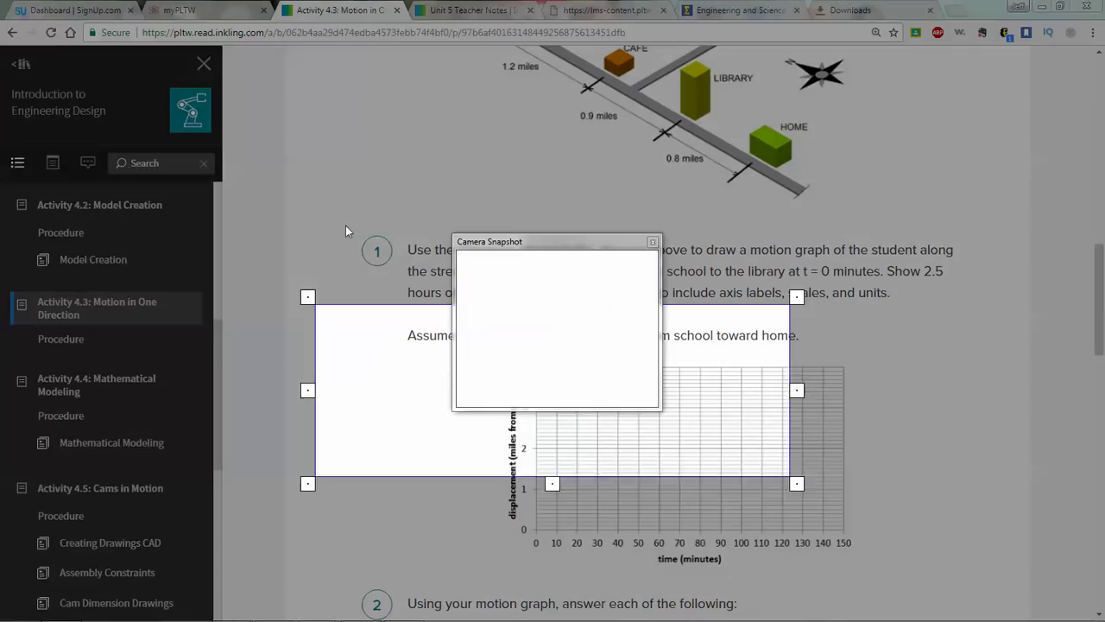
pyautogui.moveTo(346, 225); pyautogui.dragTo(972, 570)
pyautogui.click(494, 308)
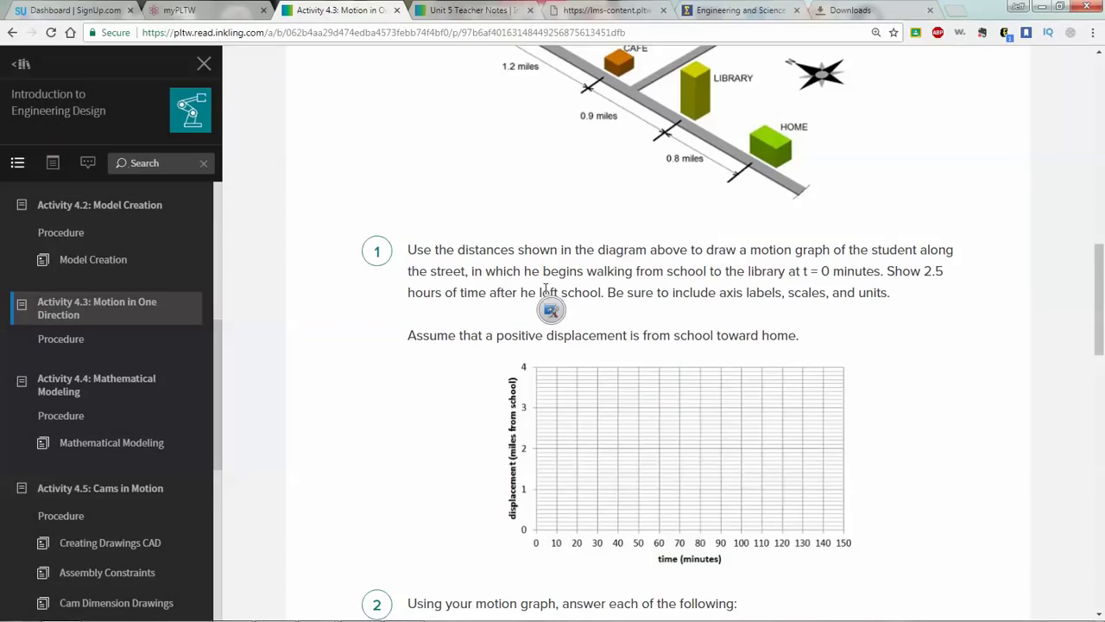
pyautogui.rightClick(551, 309)
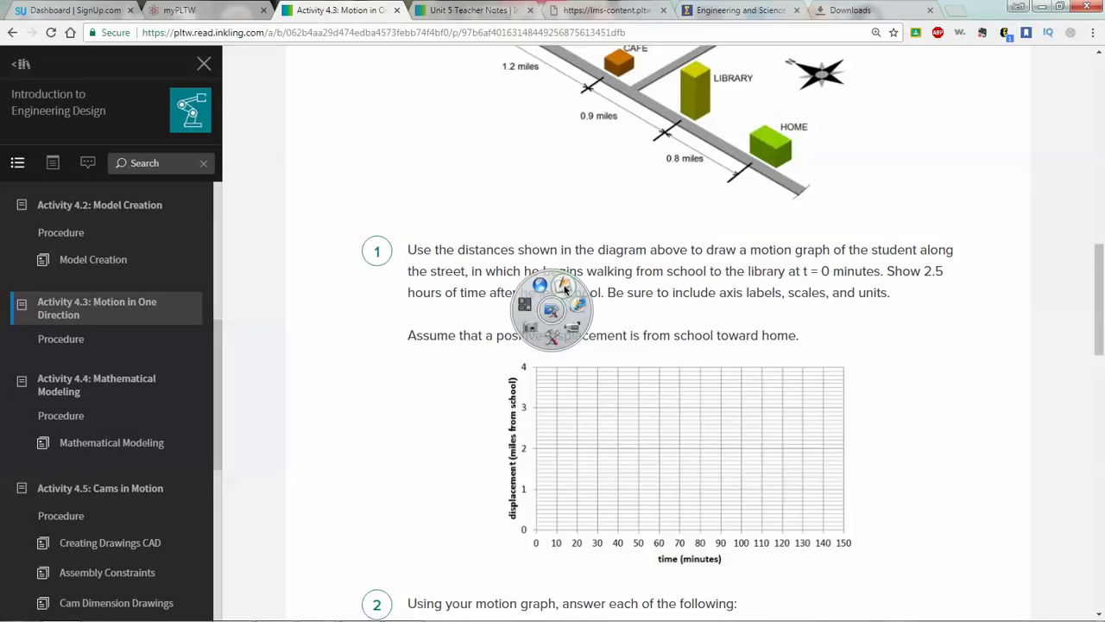
pyautogui.click(563, 287)
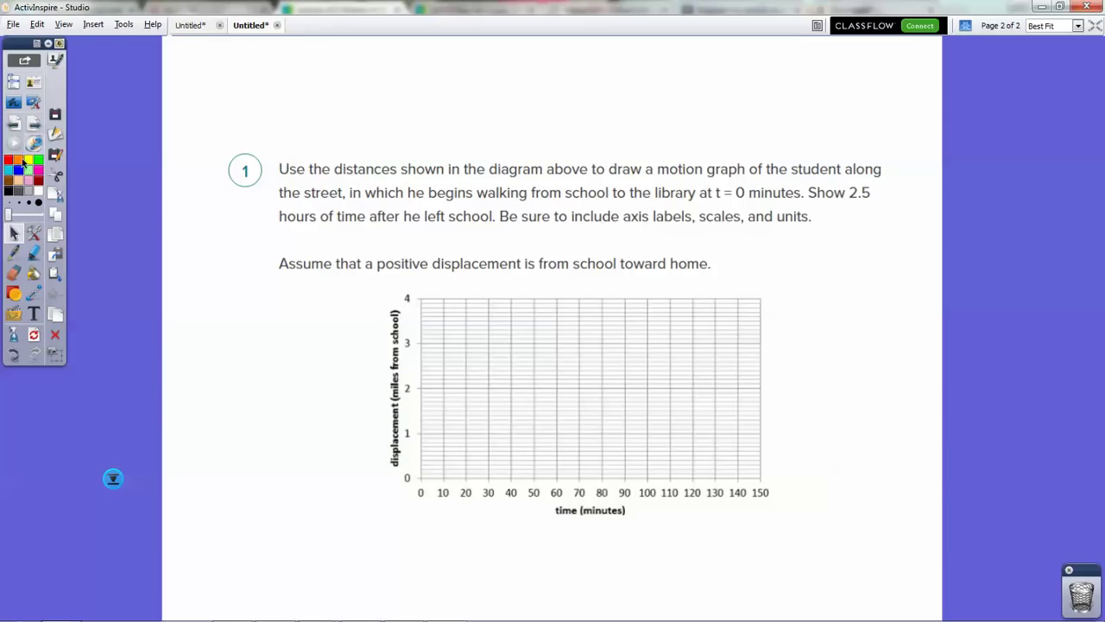
# Step: Move the question 1 snapshot up and left, enlarge it, then return to the PLTW page
pyautogui.moveTo(291, 176); pyautogui.dragTo(255, 78)
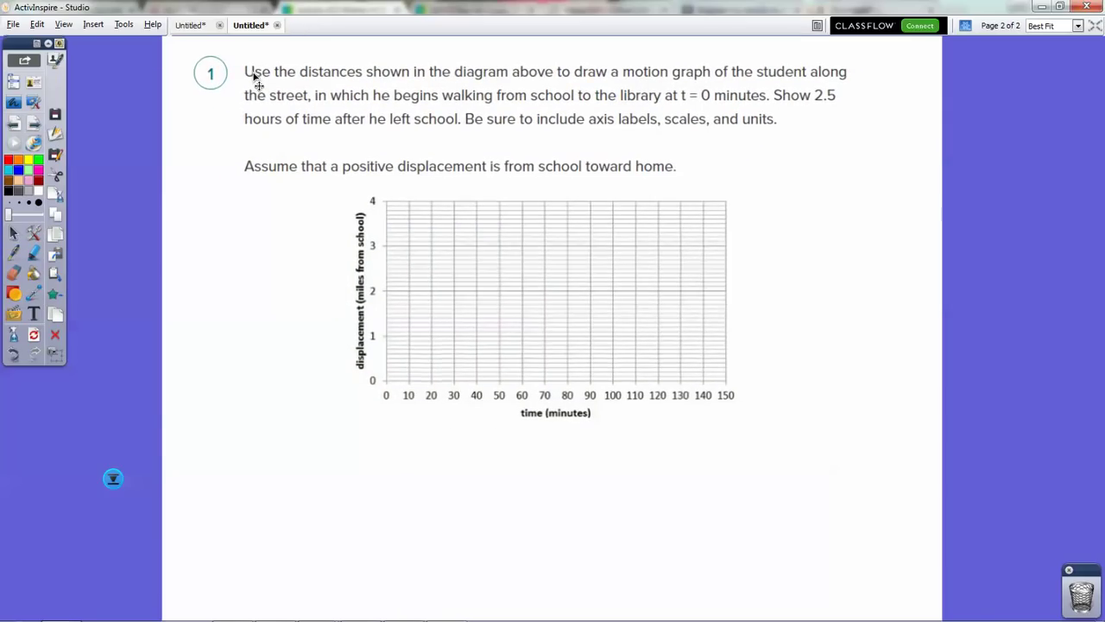
pyautogui.click(650, 383)
pyautogui.moveTo(856, 419); pyautogui.dragTo(933, 463)
pyautogui.click(223, 494)
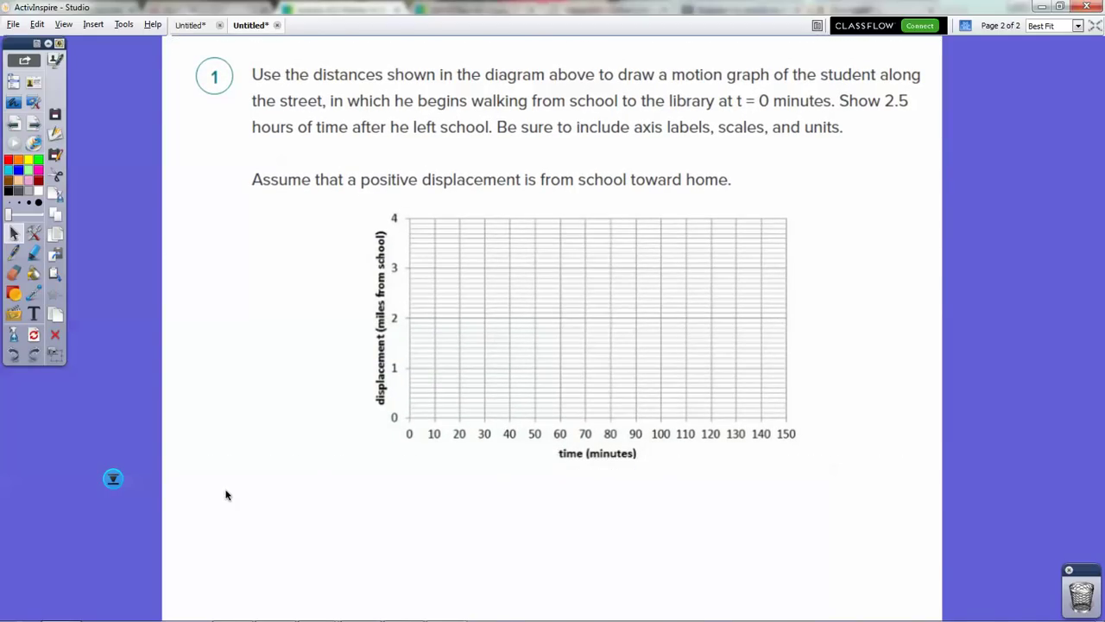
pyautogui.hotkey('alt', 'Tab')
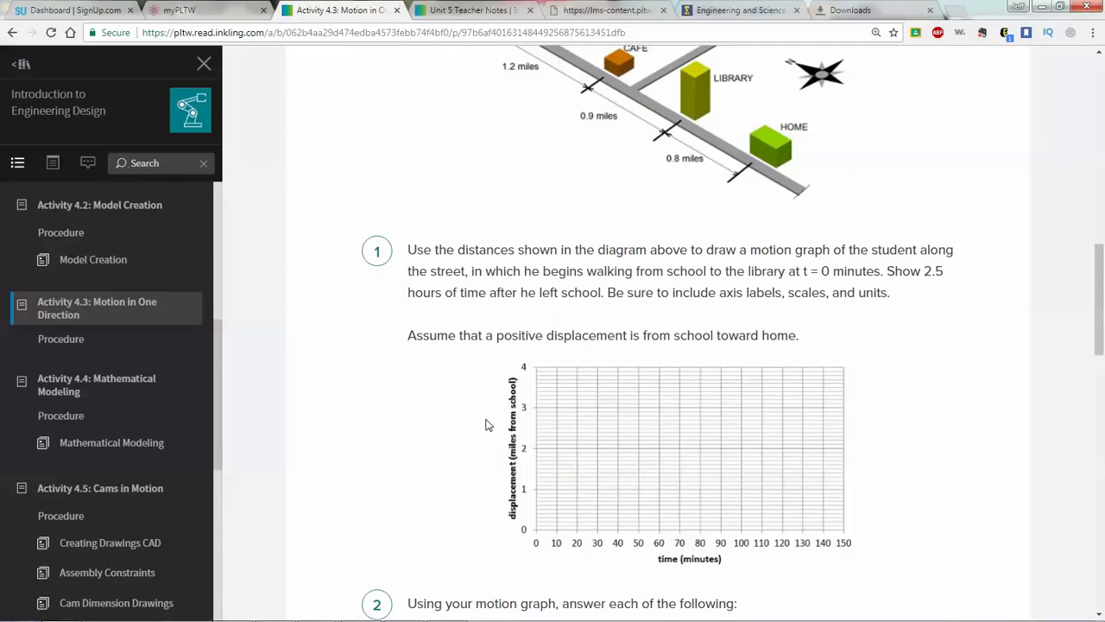
# Step: Read the street diagram and question 1 in Inkling, then bring back ActivInspire in desktop mode
pyautogui.scroll(1, 593, 363)
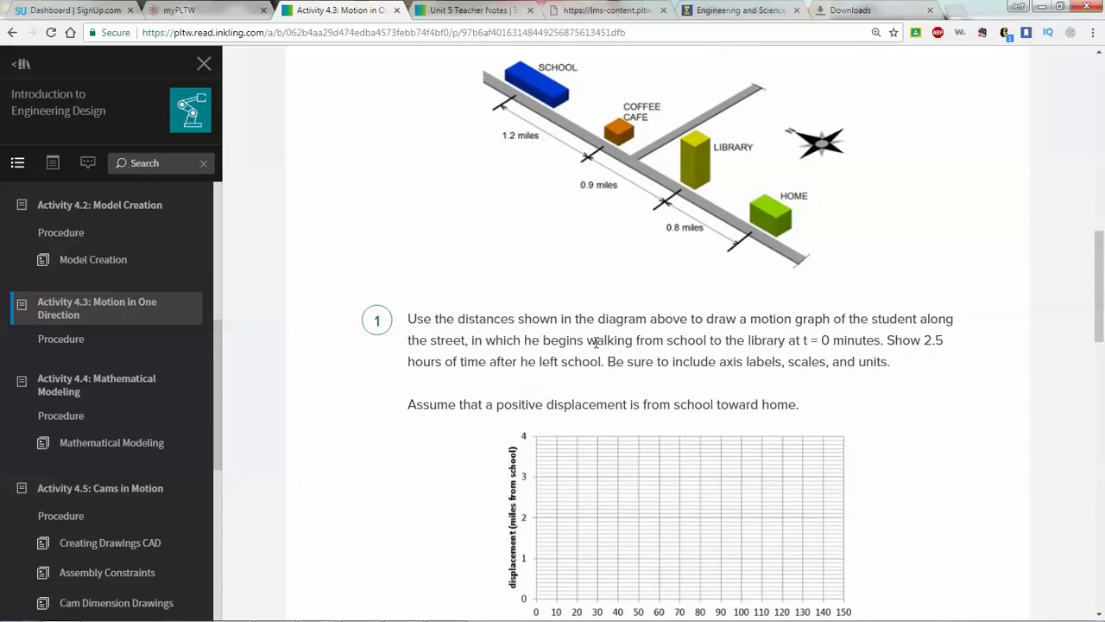
pyautogui.scroll(3, 596, 342)
pyautogui.scroll(-5, 596, 341)
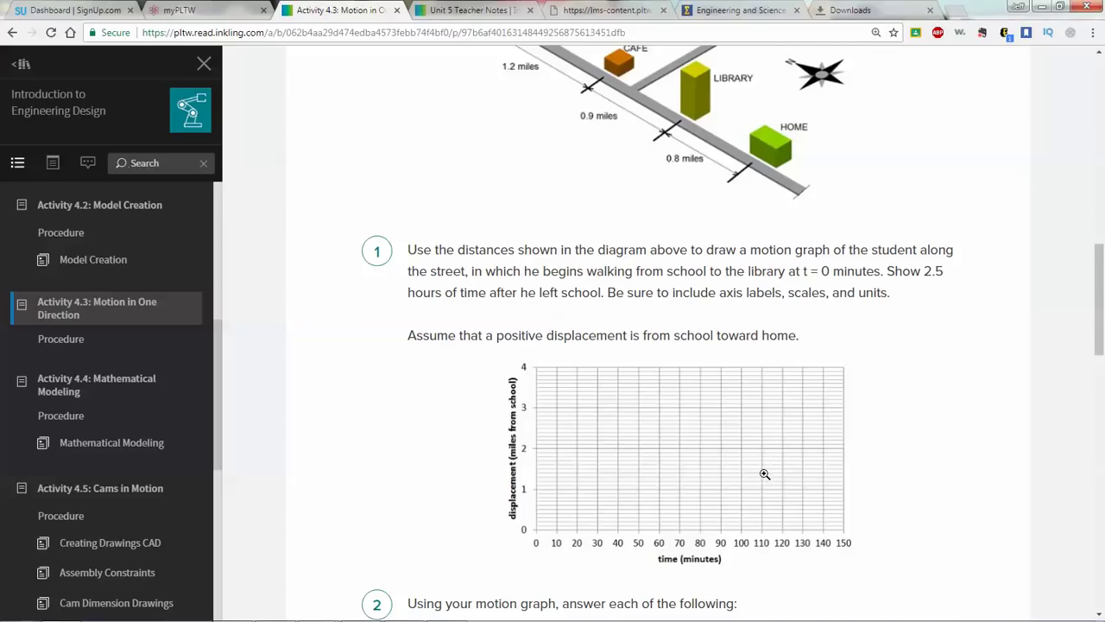
pyautogui.scroll(-1, 766, 469)
pyautogui.scroll(2, 762, 469)
pyautogui.scroll(3, 725, 302)
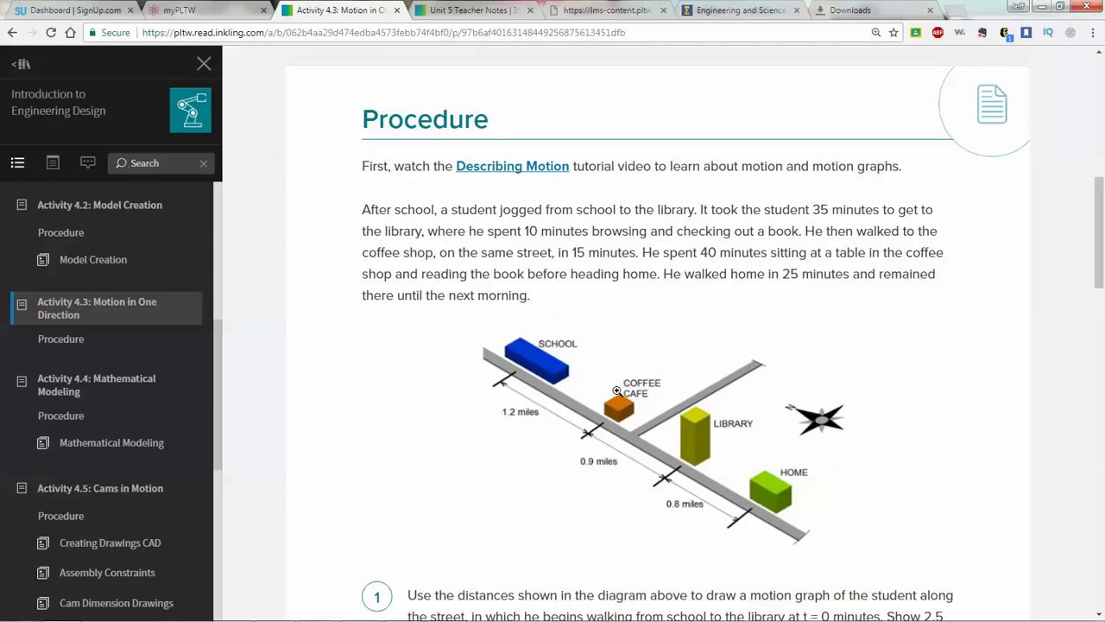
pyautogui.scroll(-1, 771, 486)
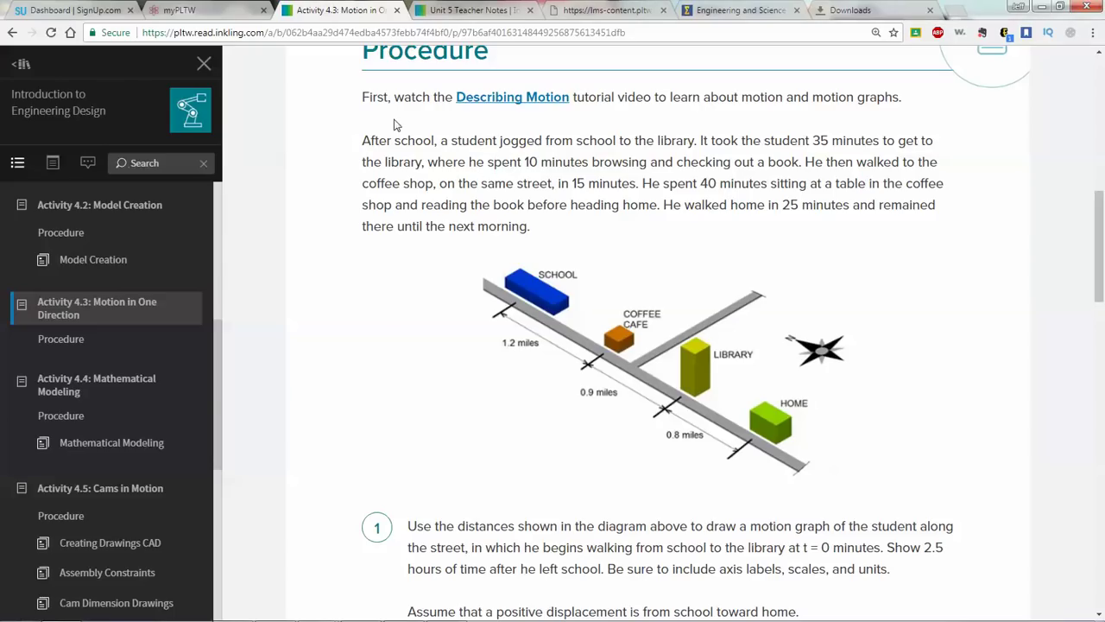
pyautogui.hotkey('alt', 'Tab')
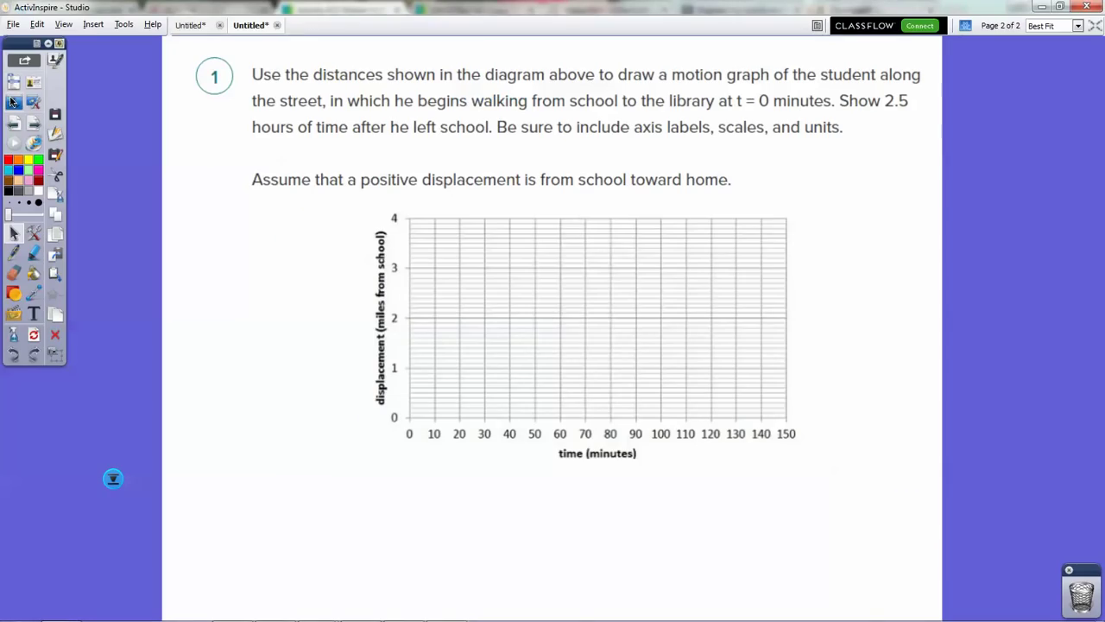
pyautogui.click(23, 108)
# Step: Capture an area snapshot of the street diagram into the flipchart
pyautogui.click(542, 316)
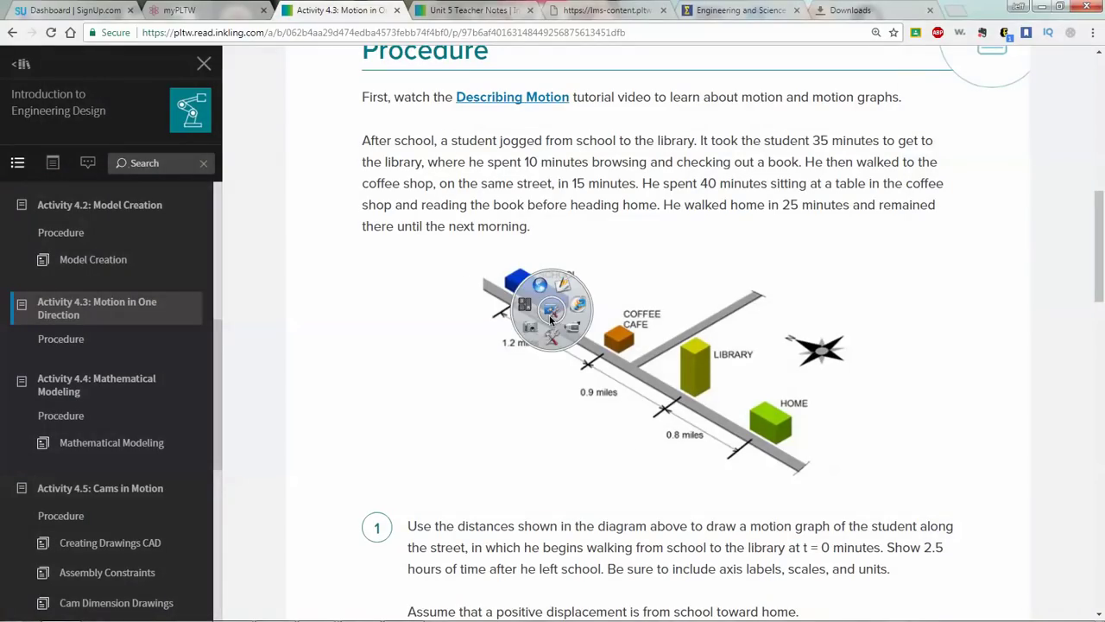
pyautogui.click(532, 328)
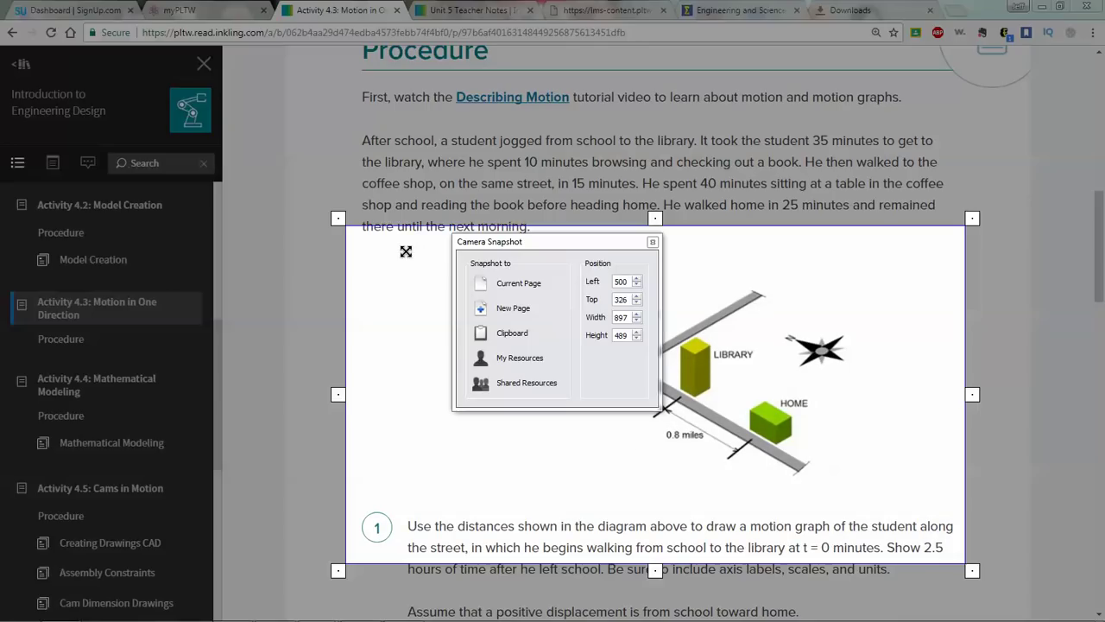
pyautogui.moveTo(387, 253); pyautogui.dragTo(407, 265)
pyautogui.moveTo(679, 576); pyautogui.dragTo(679, 496)
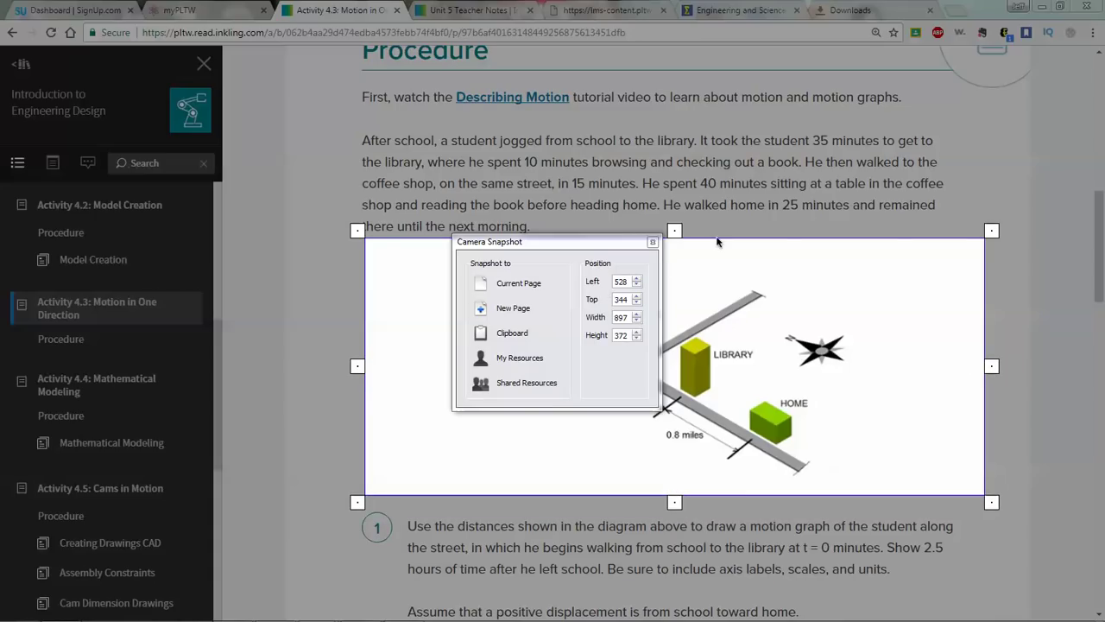
pyautogui.click(511, 308)
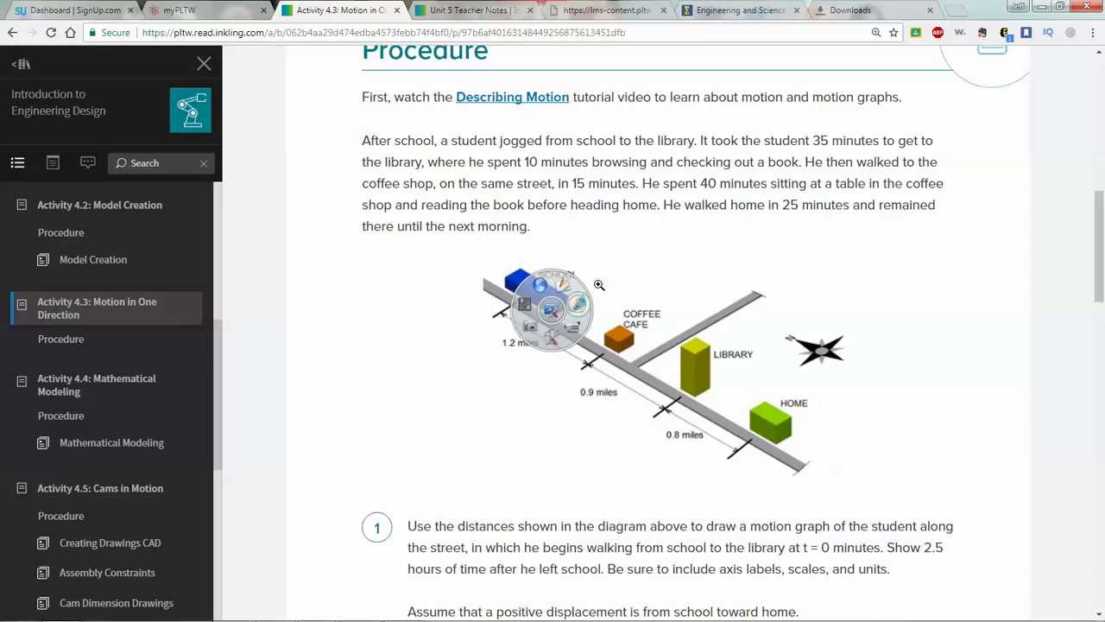
# Step: Shrink the street diagram snapshot and place it below the displacement–time graph
pyautogui.click(551, 309)
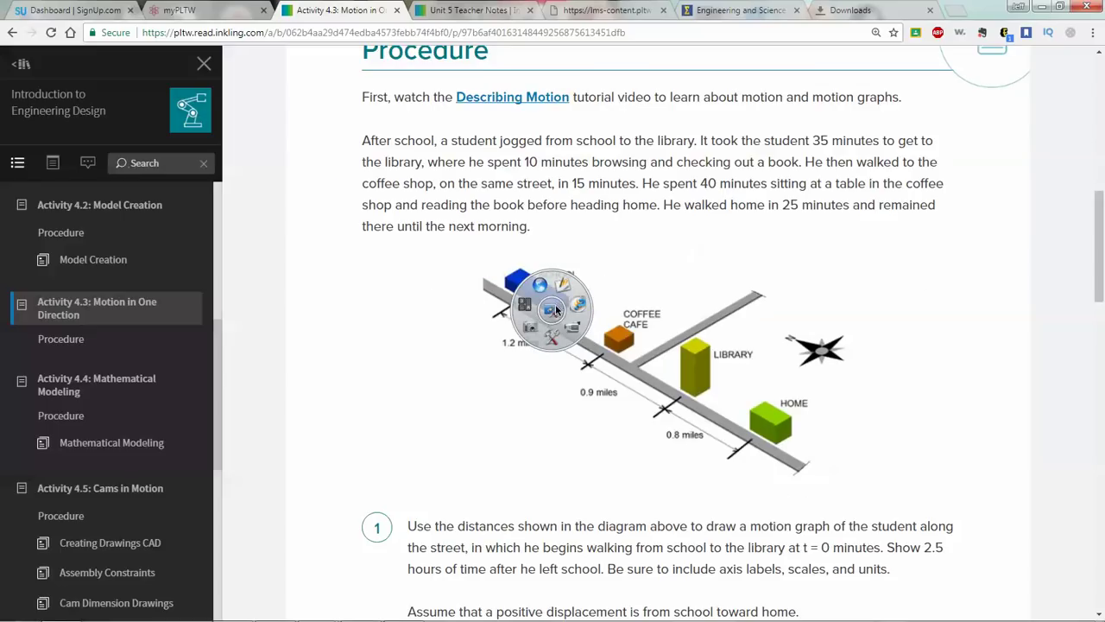
pyautogui.click(556, 309)
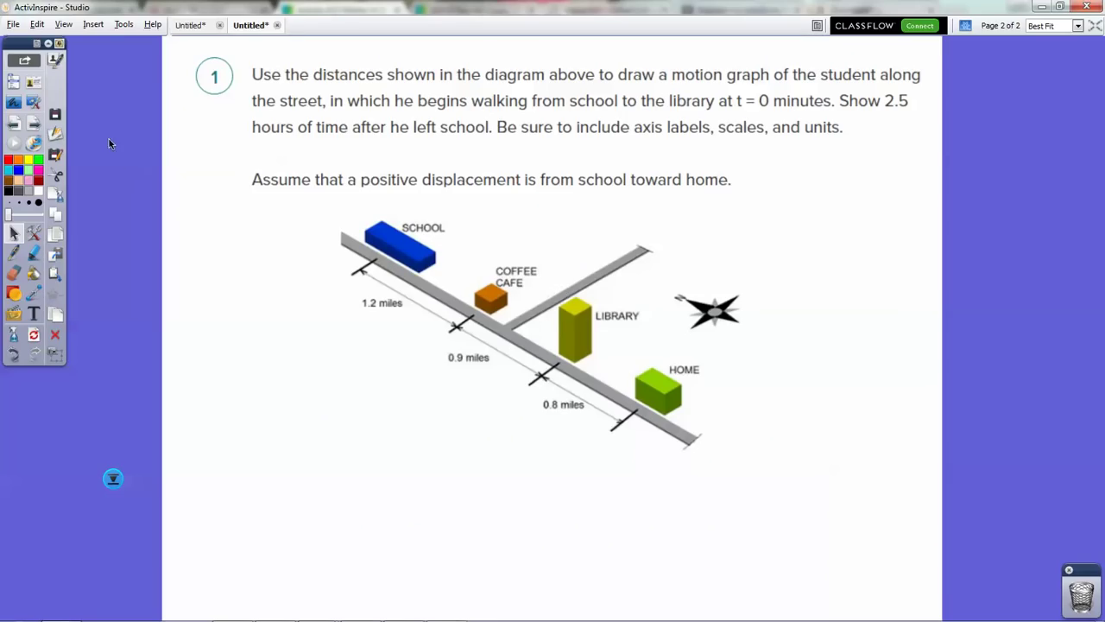
pyautogui.moveTo(507, 327); pyautogui.dragTo(529, 330)
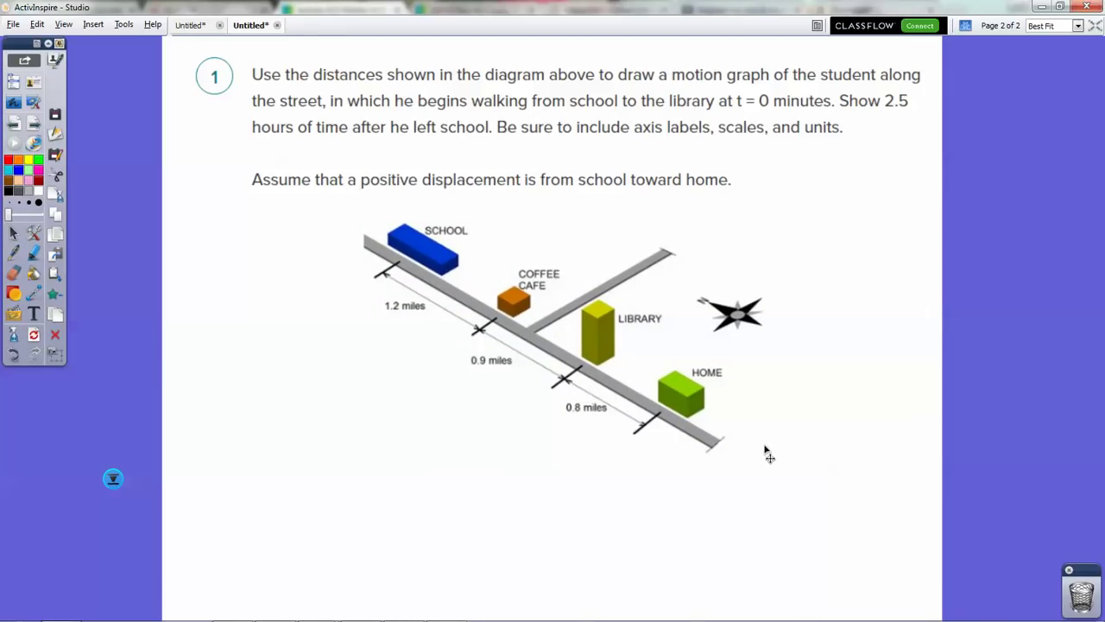
pyautogui.moveTo(917, 473); pyautogui.dragTo(722, 393)
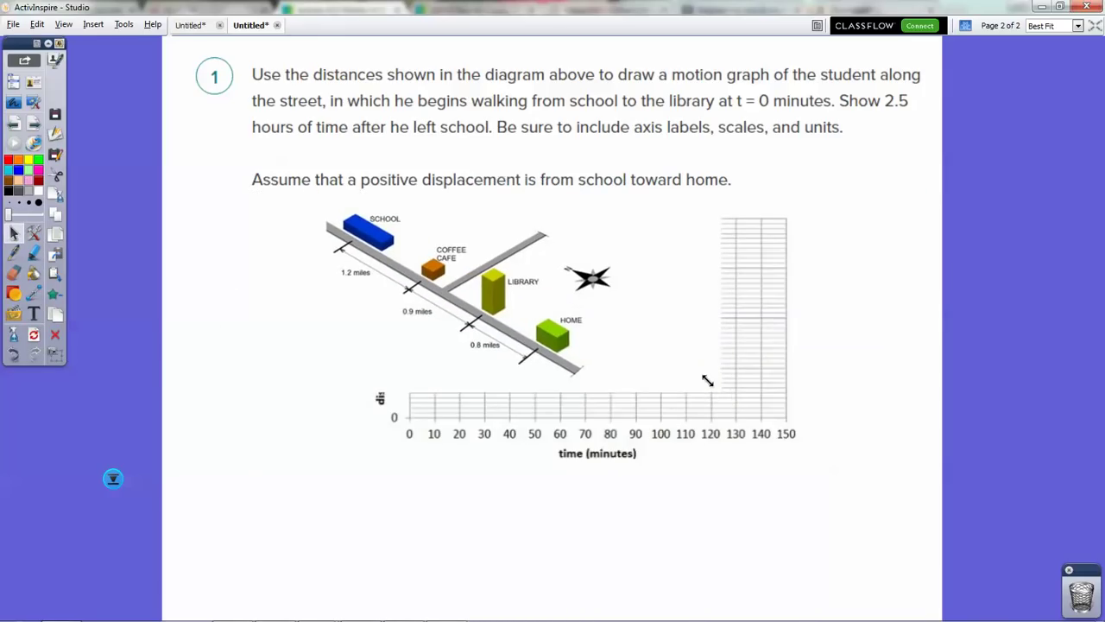
pyautogui.moveTo(536, 301); pyautogui.dragTo(482, 570)
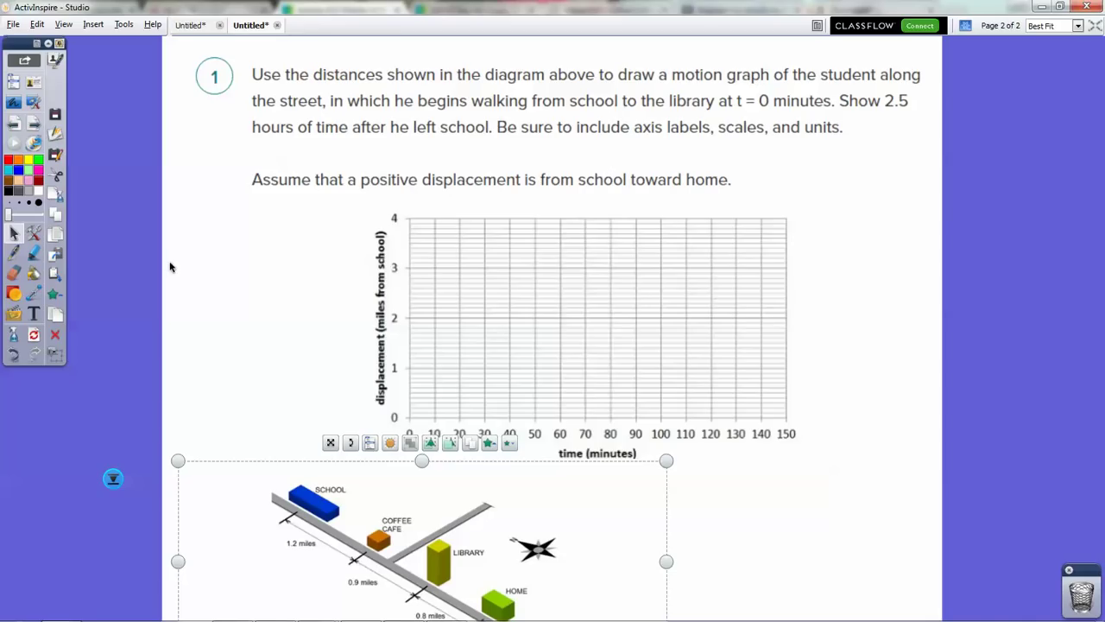
# Step: Select the Line tool, rereading the problem text on the activity page twice
pyautogui.click(34, 295)
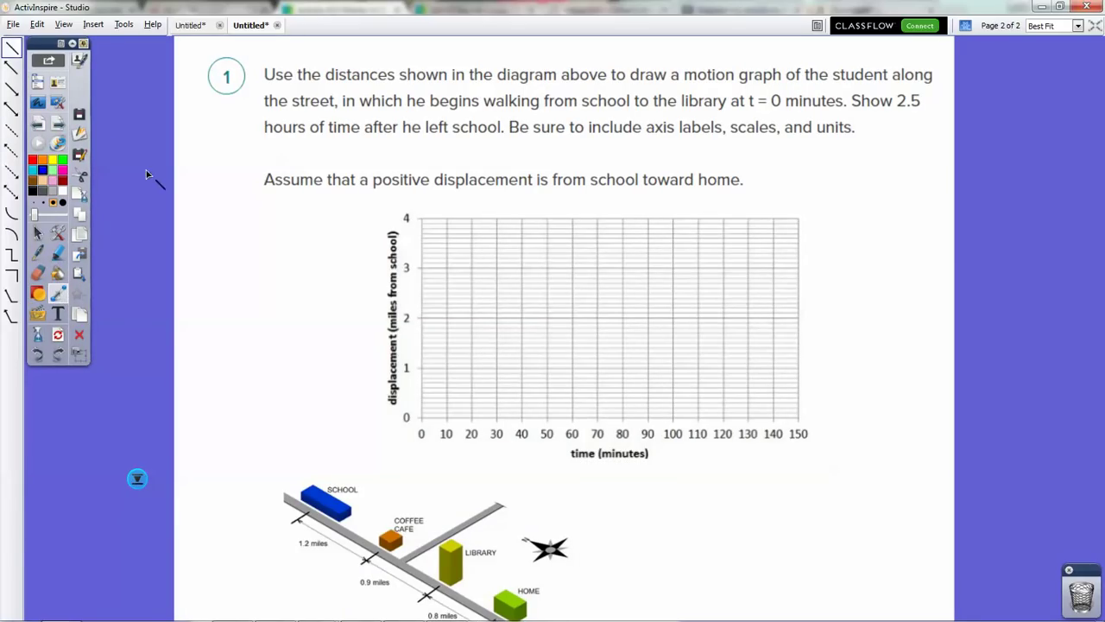
pyautogui.hotkey('alt', 'Tab')
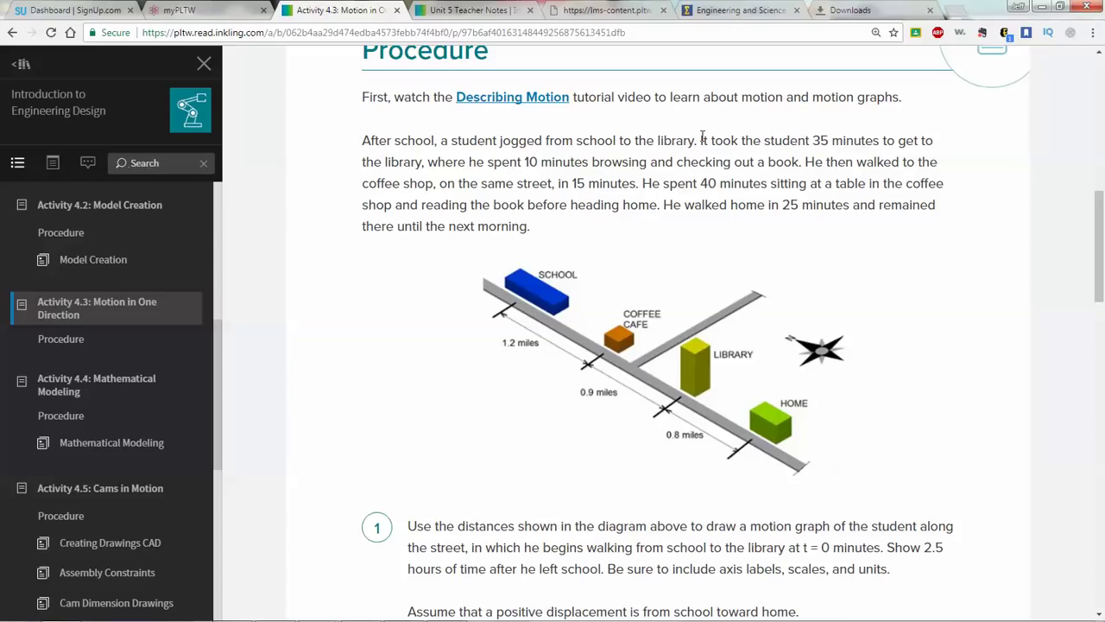
pyautogui.moveTo(589, 618)
pyautogui.hotkey('alt', 'Tab')
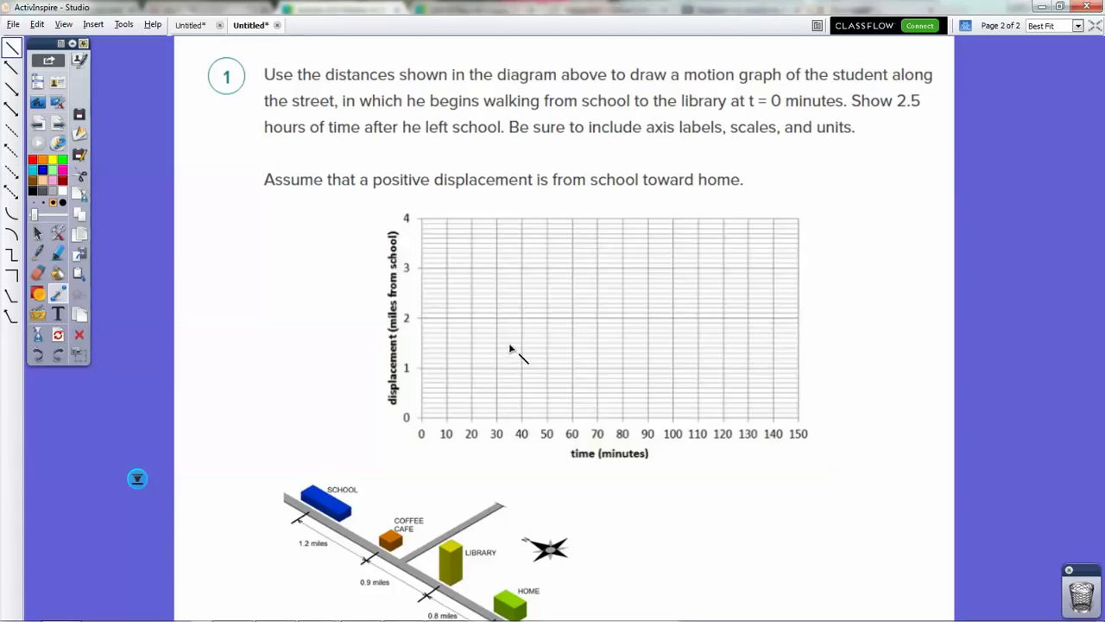
pyautogui.hotkey('alt', 'Tab')
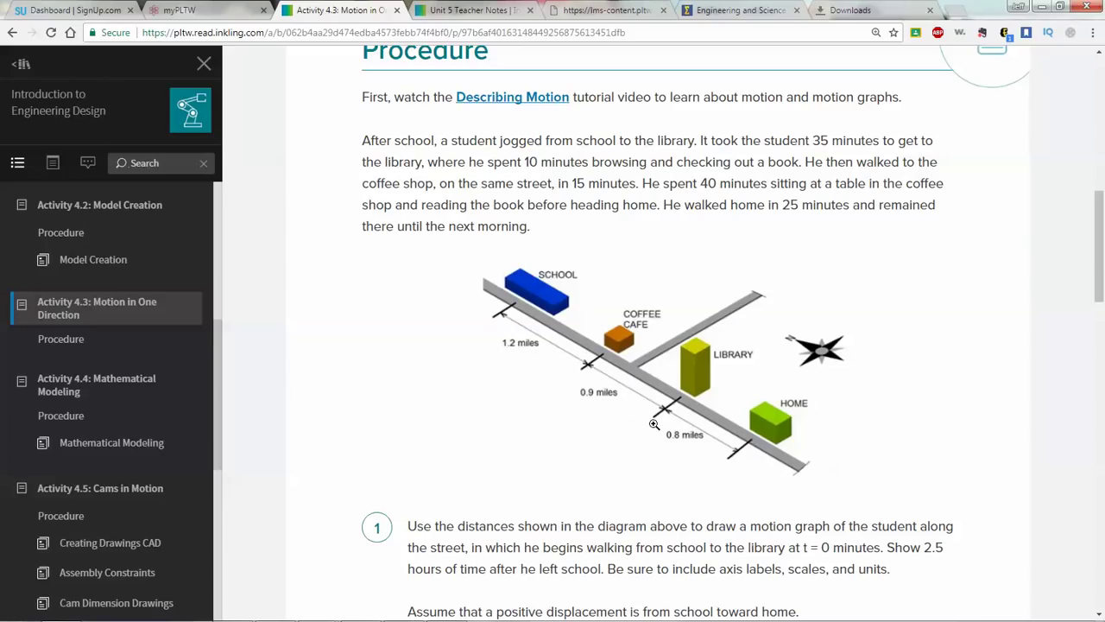
pyautogui.hotkey('alt', 'Tab')
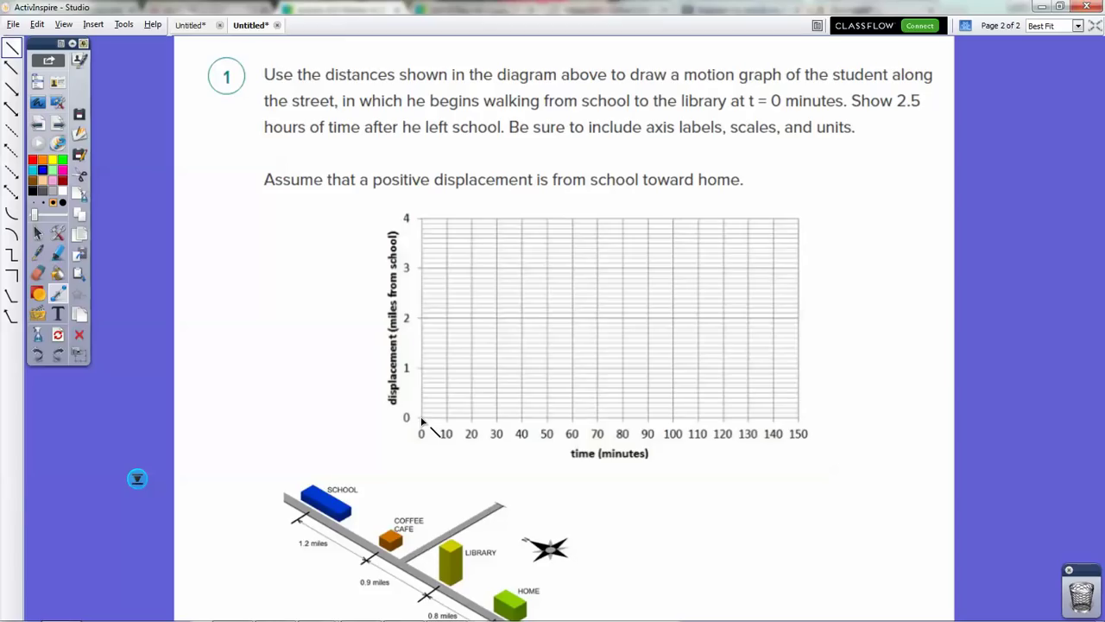
# Step: Draw a blue line from the graph origin to 35 minutes, about 2.1 miles
pyautogui.moveTo(422, 418); pyautogui.dragTo(511, 318)
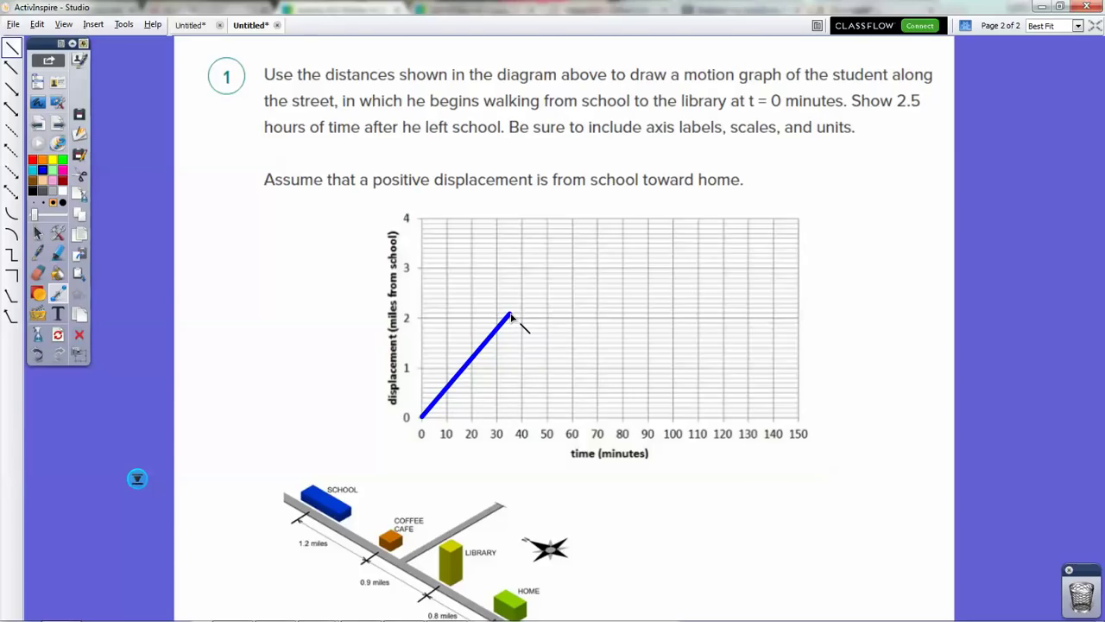
pyautogui.moveTo(510, 318); pyautogui.dragTo(510, 318)
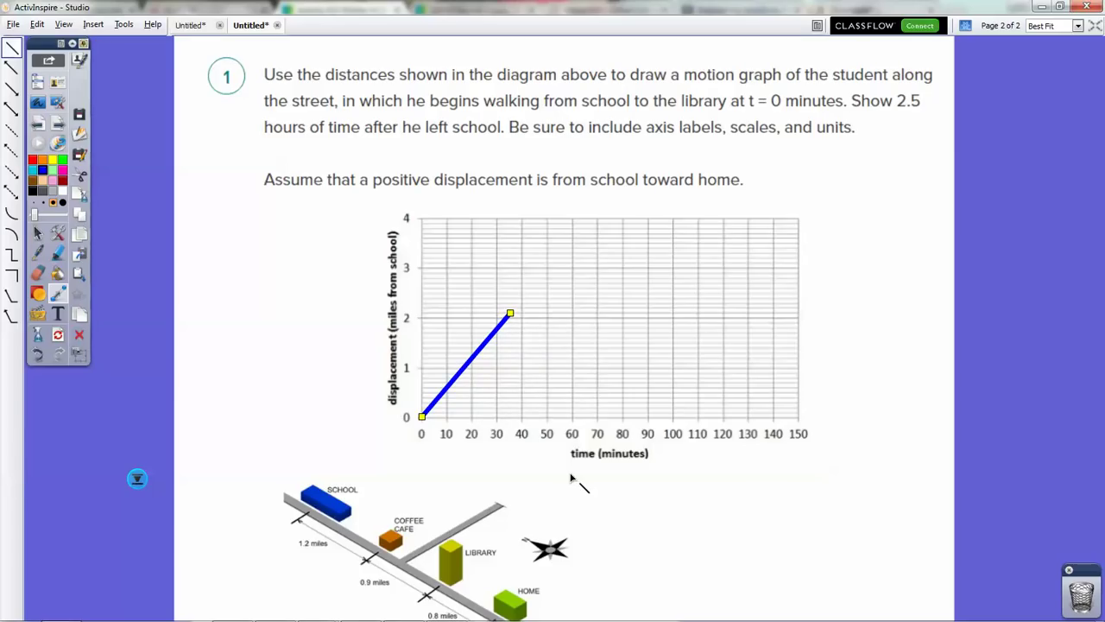
pyautogui.press('Escape')
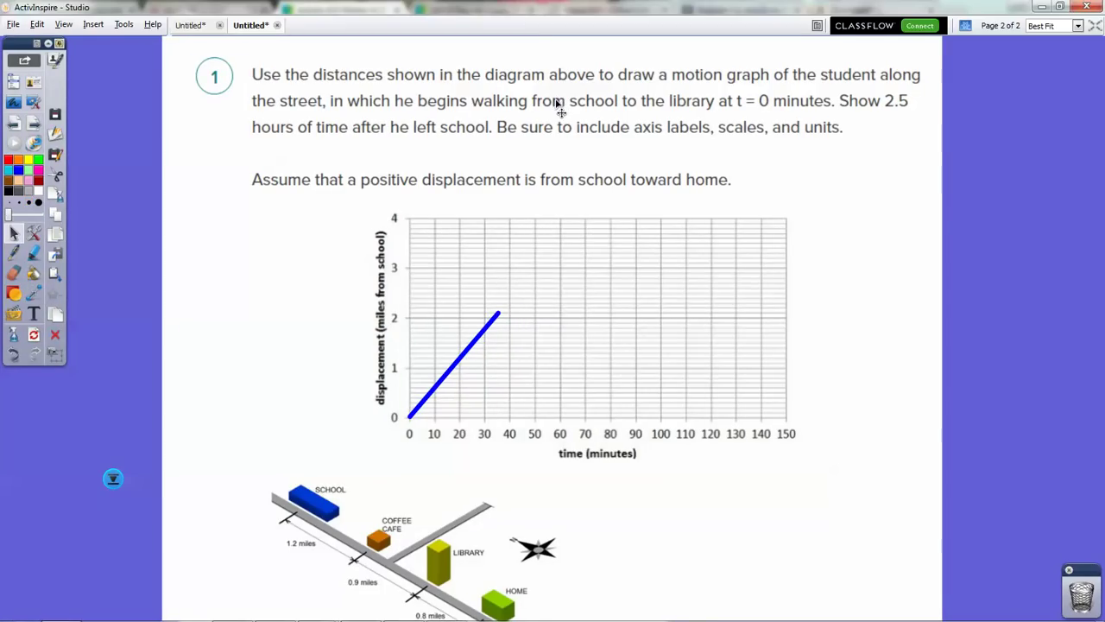
pyautogui.click(562, 112)
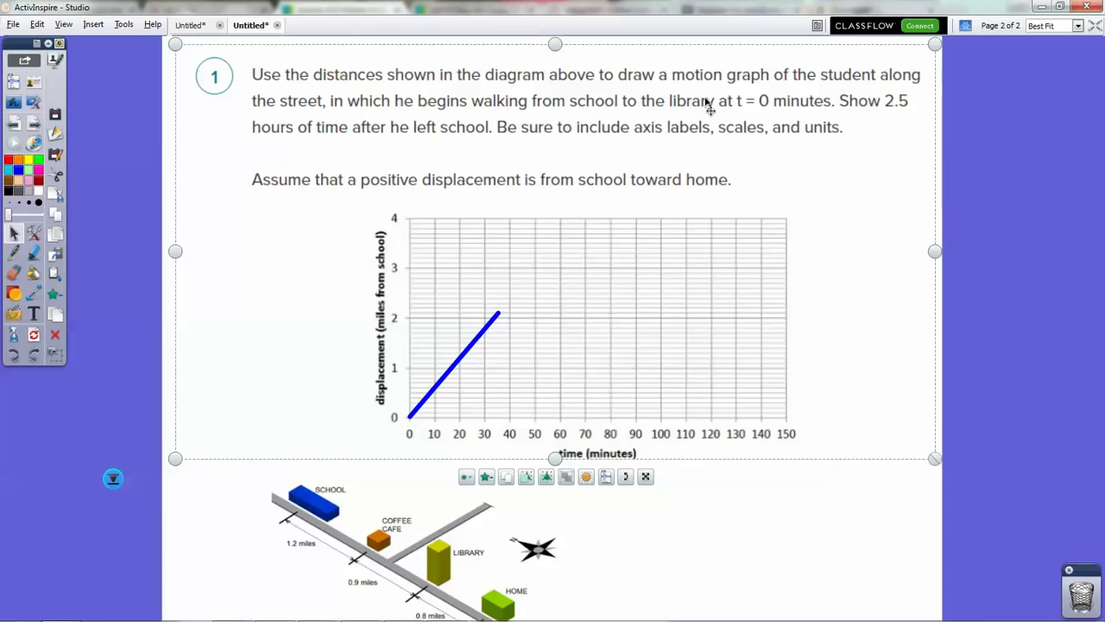
# Step: Recheck the activity text and start a flat segment at the 2-mile level
pyautogui.hotkey('alt', 'Tab')
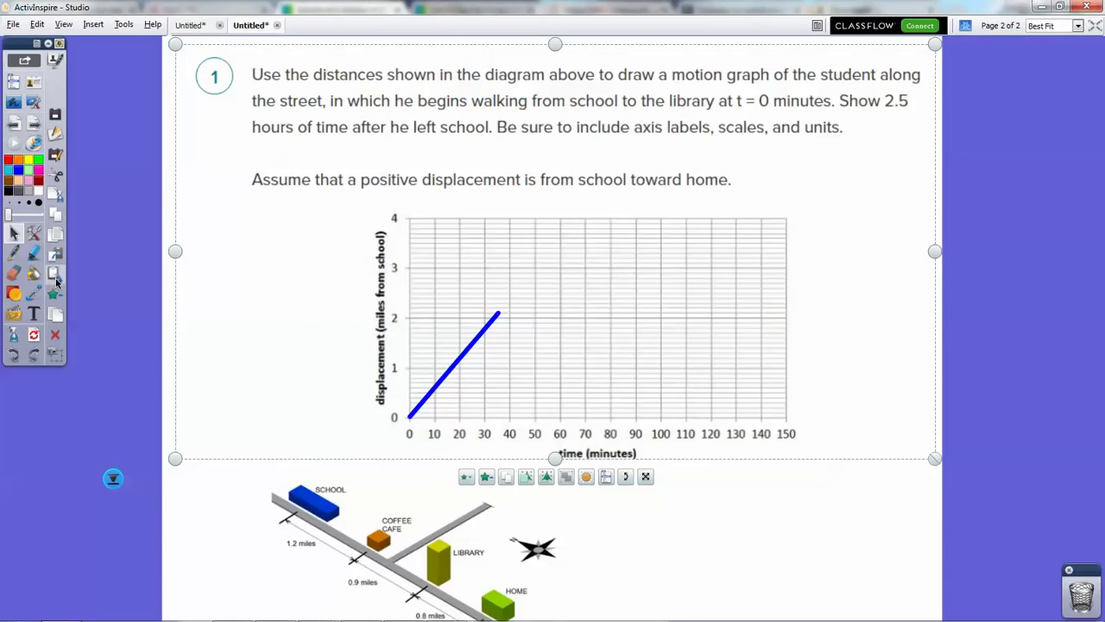
pyautogui.click(35, 298)
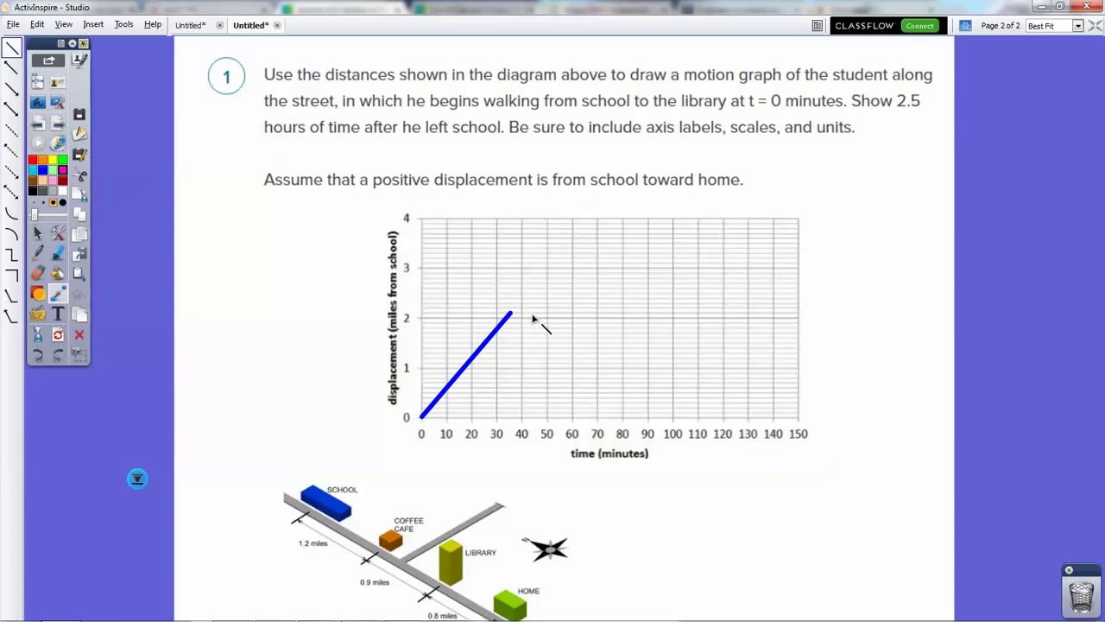
pyautogui.moveTo(534, 313); pyautogui.dragTo(512, 313)
pyautogui.hotkey('alt', 'Tab')
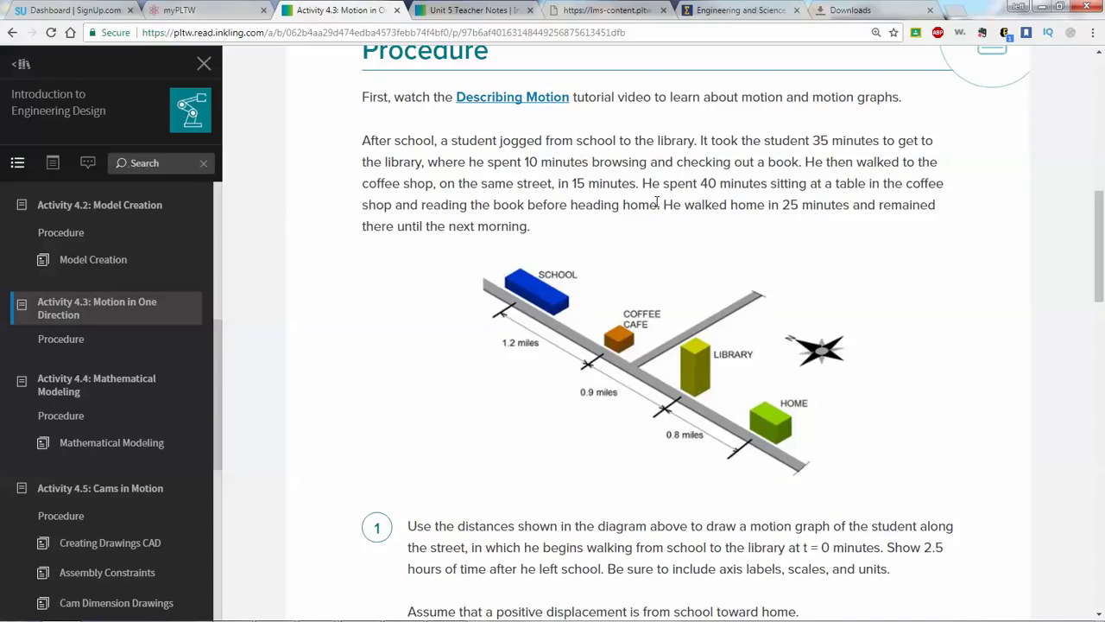